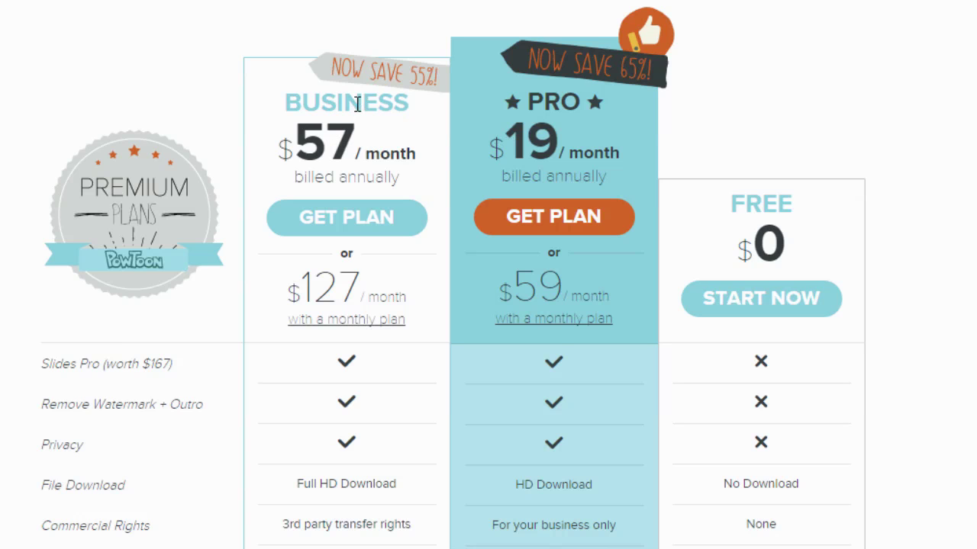
# - Review the plan pricing table and the File Download feature info
pyautogui.scroll(-3, 410, 179)
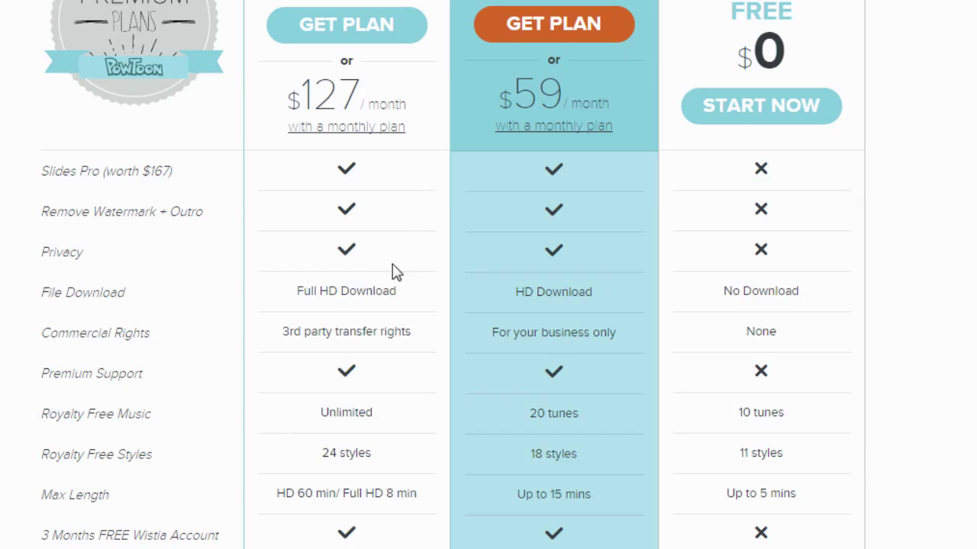
pyautogui.scroll(3, 374, 191)
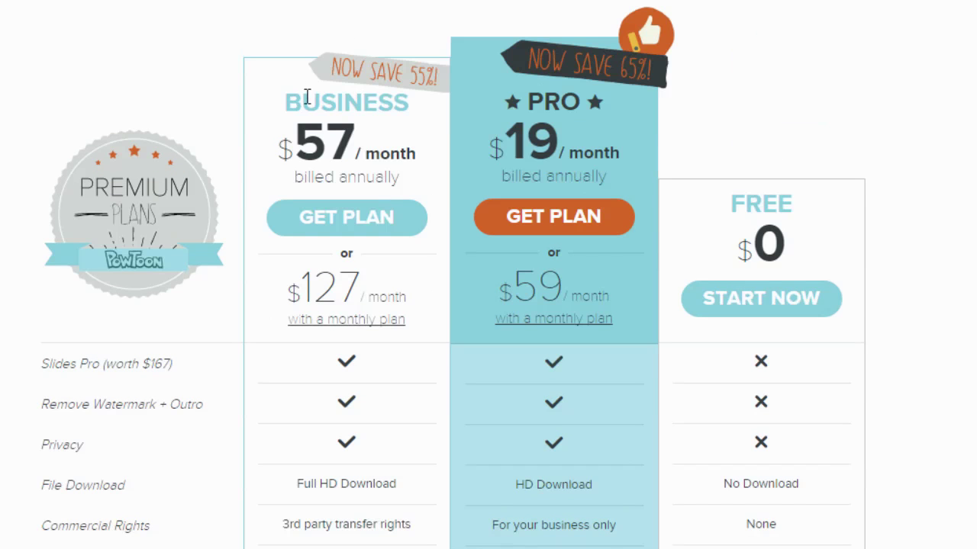
pyautogui.scroll(-4, 619, 157)
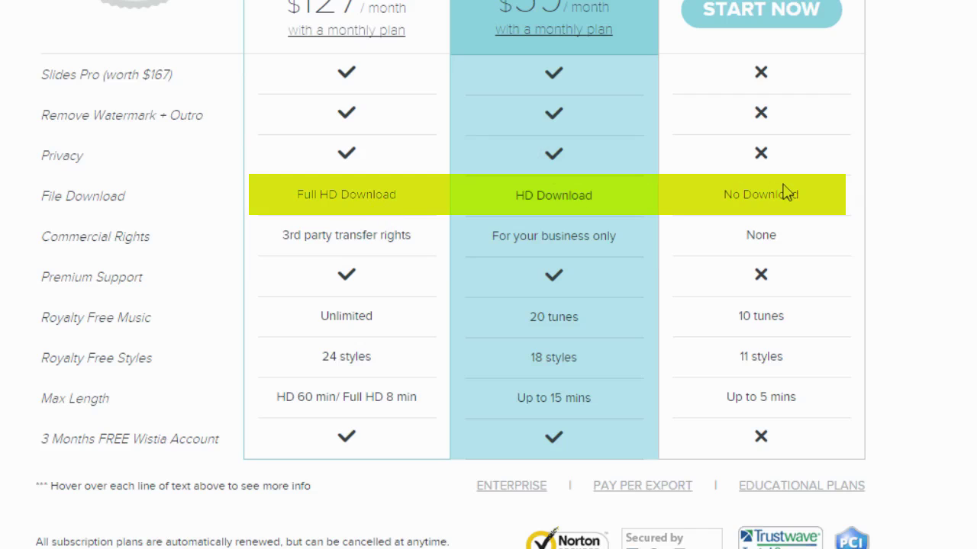
pyautogui.moveTo(788, 198)
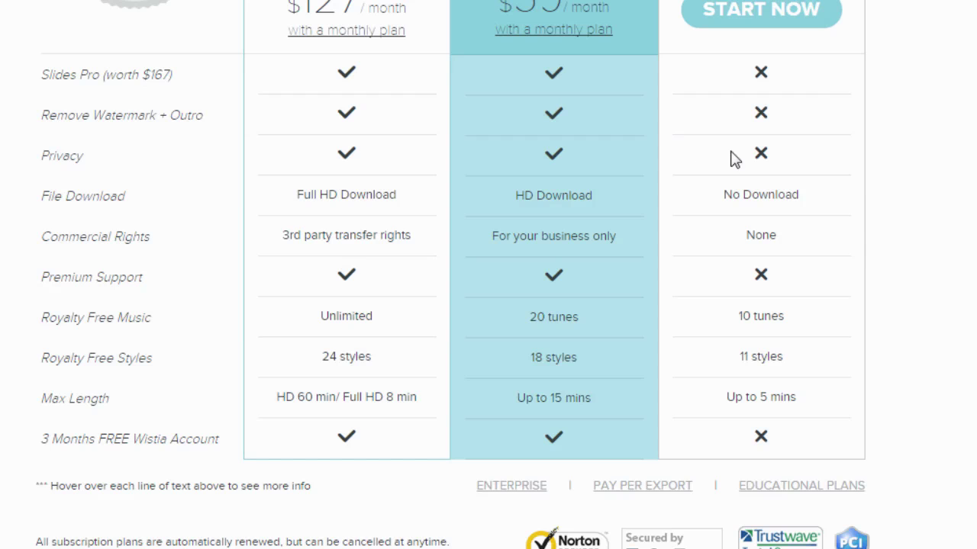
pyautogui.scroll(3, 850, 210)
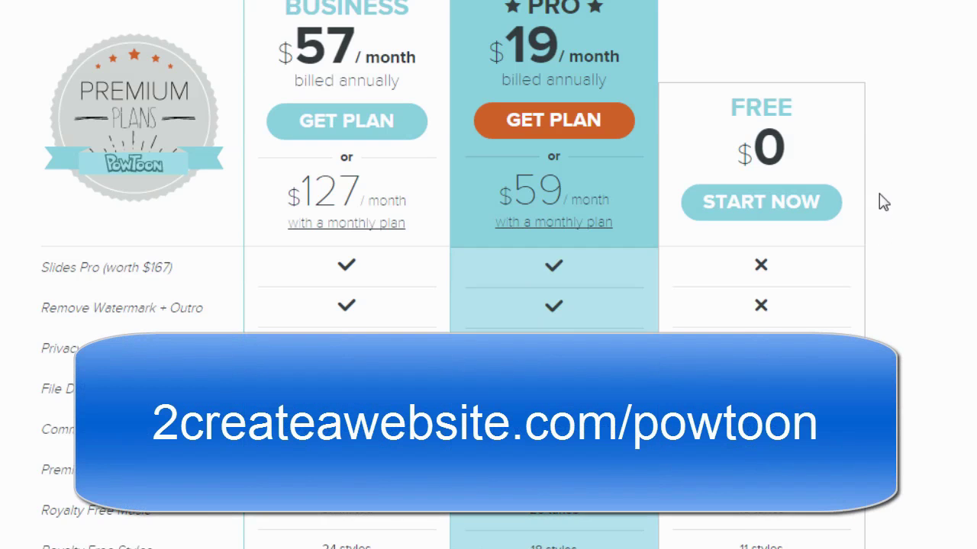
pyautogui.scroll(3, 675, 119)
pyautogui.scroll(-3, 676, 118)
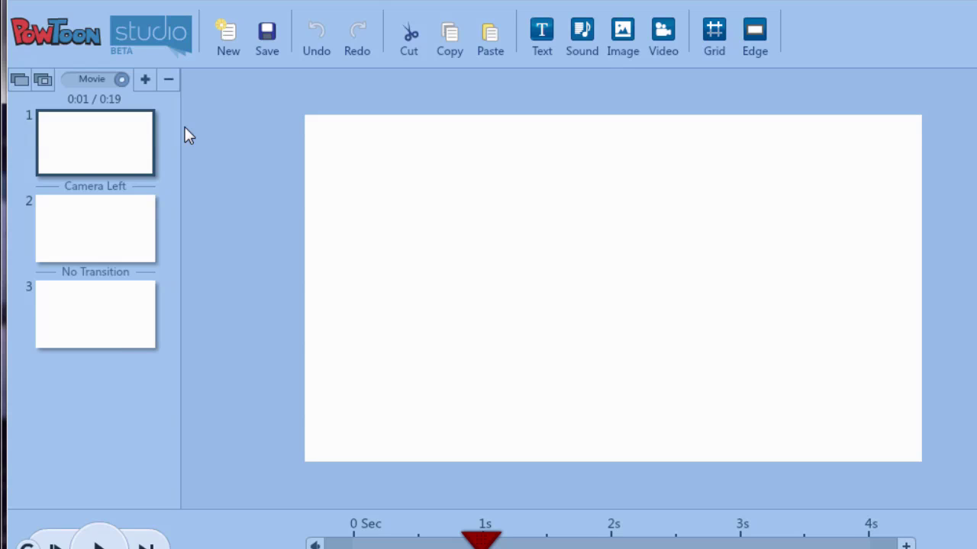
# - Delete slide 3, leaving two blank slides totalling 0:14, and return to slide 1
pyautogui.click(84, 321)
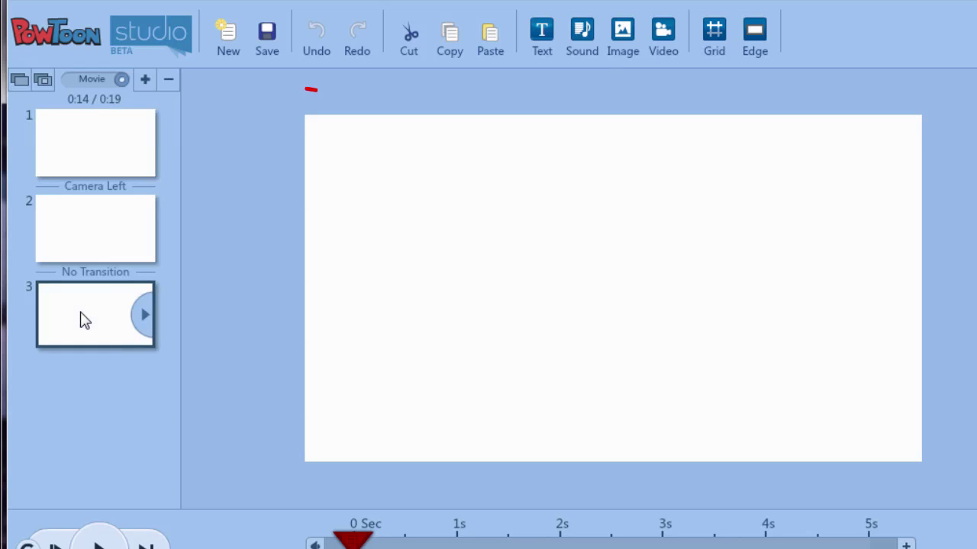
pyautogui.click(165, 81)
pyautogui.moveTo(129, 164)
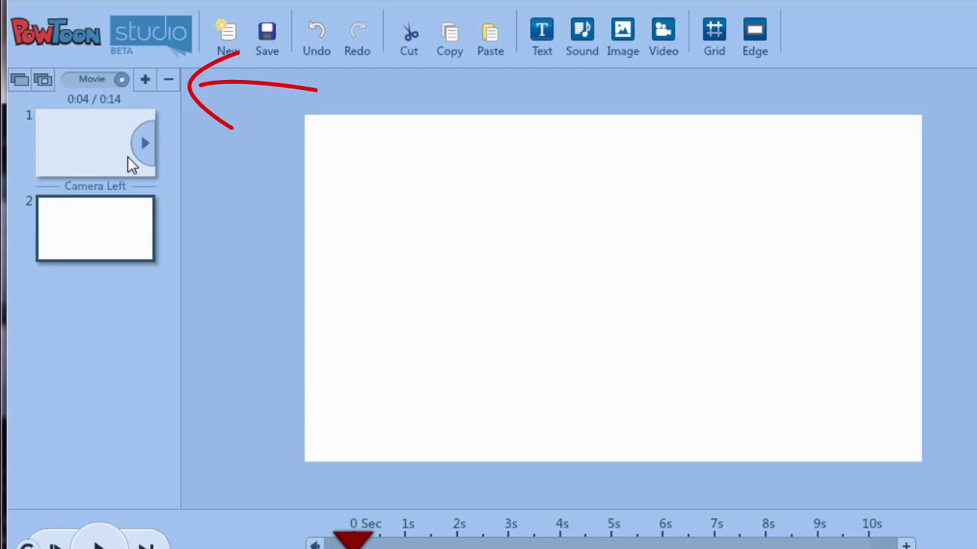
pyautogui.click(73, 140)
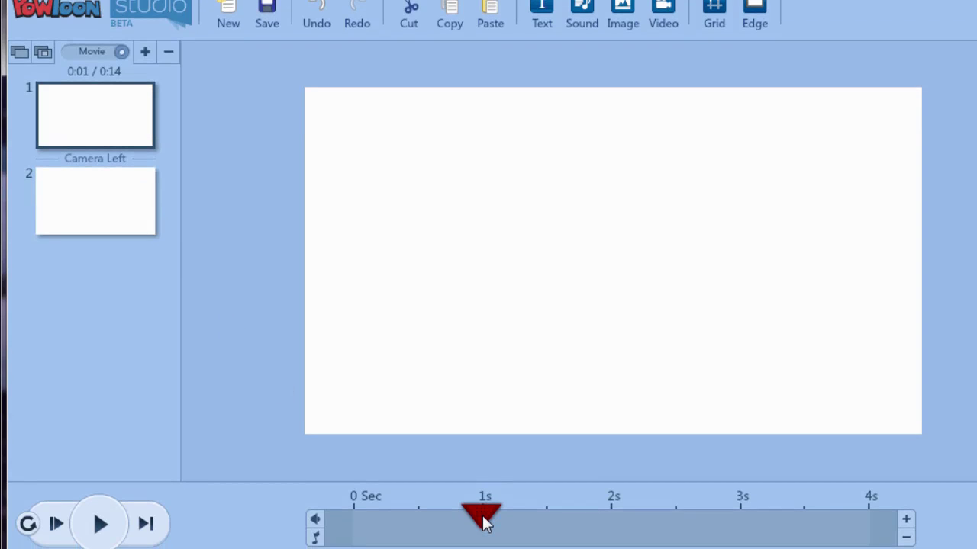
# - At 0.5 s, add a handwriting text box reading 'Welcome Youtube!' in Lovelo Black, size 66
pyautogui.moveTo(482, 516); pyautogui.dragTo(424, 531)
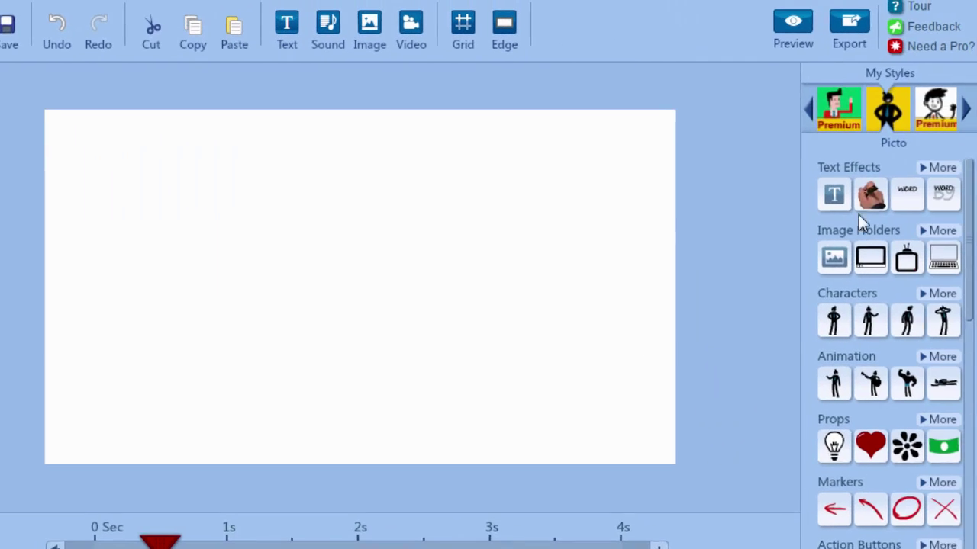
pyautogui.moveTo(857, 203)
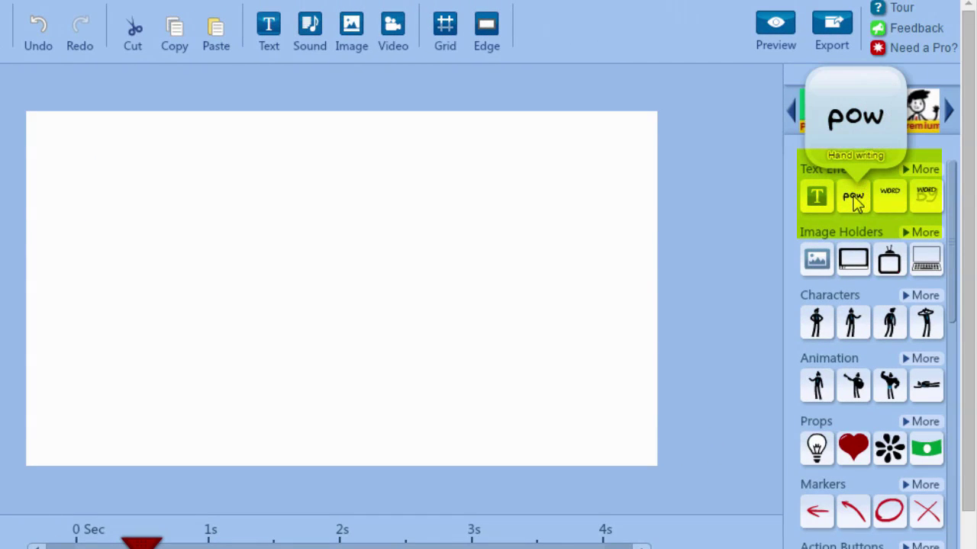
pyautogui.click(854, 200)
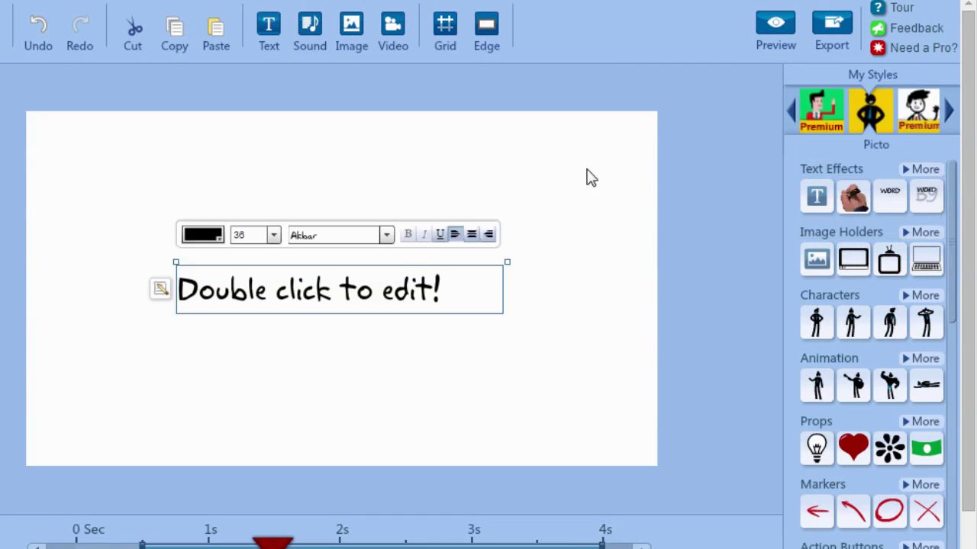
pyautogui.click(162, 289)
pyautogui.write('We')
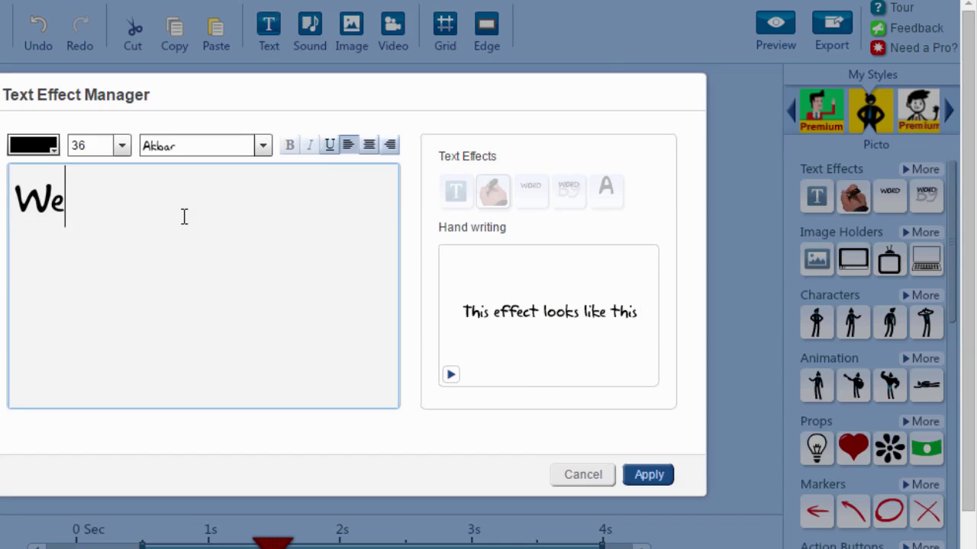
pyautogui.write('lcome Youtube!')
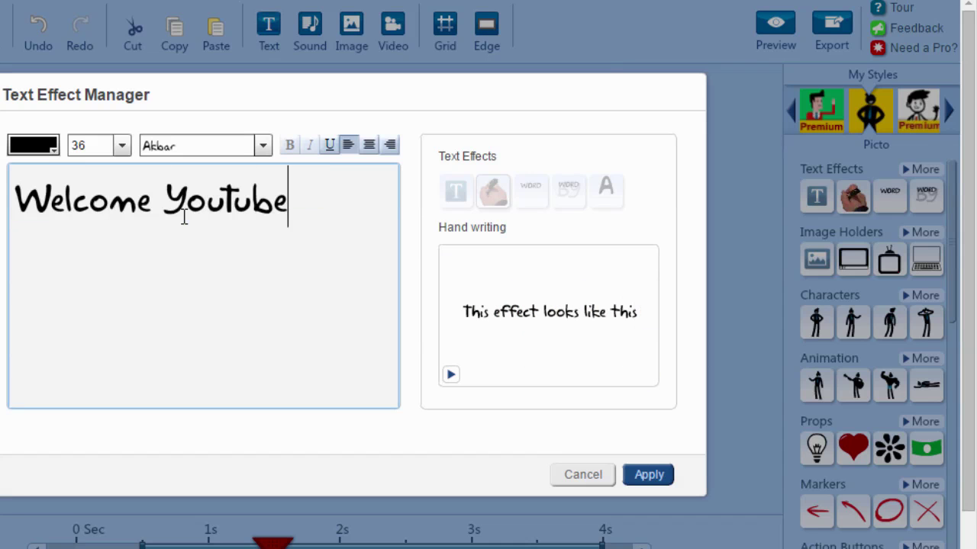
pyautogui.click(262, 145)
pyautogui.scroll(-2, 218, 336)
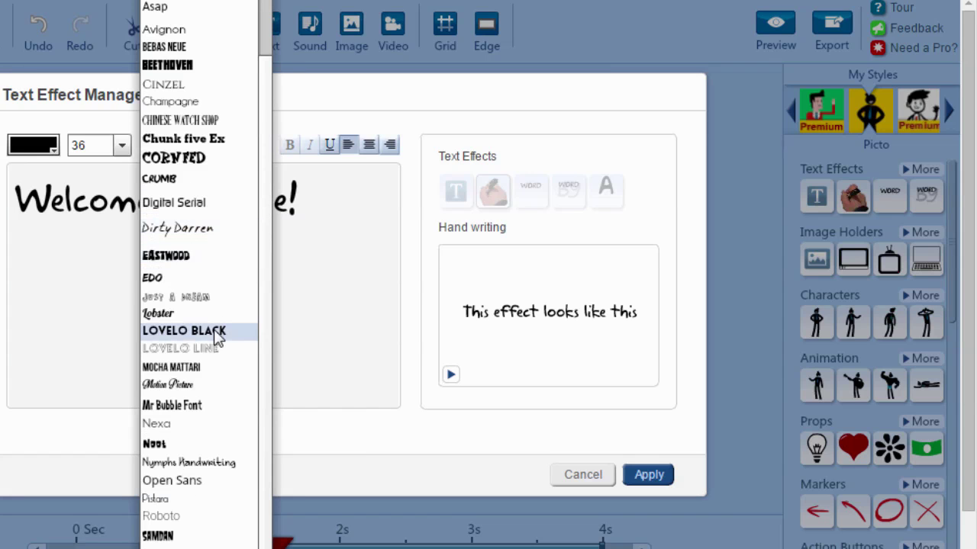
pyautogui.click(217, 333)
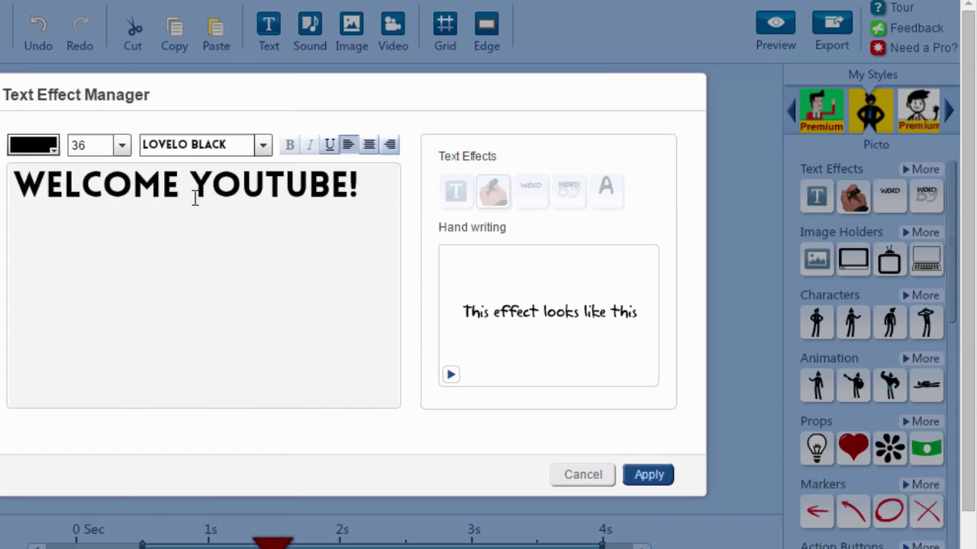
pyautogui.click(122, 145)
pyautogui.click(104, 283)
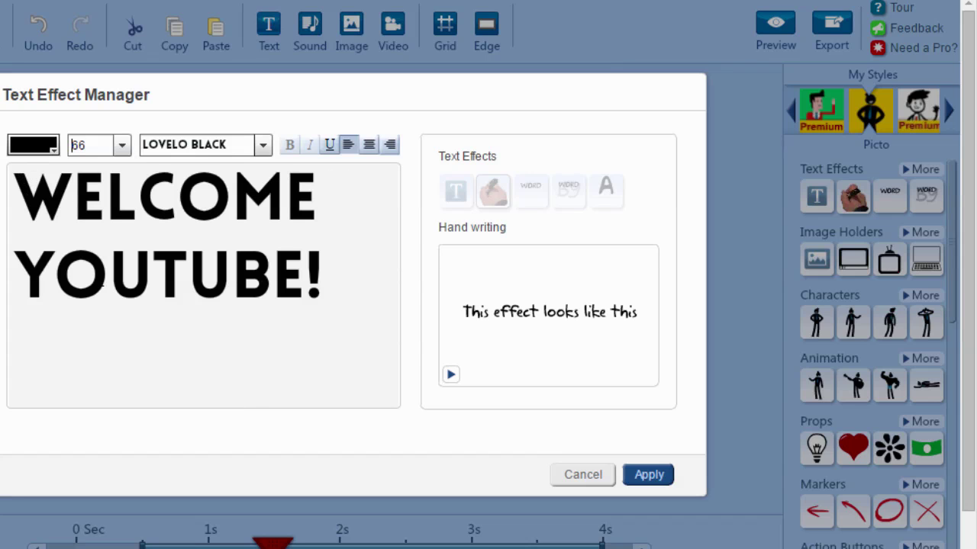
# - Apply the WELCOME YOUTUBE! text and move it higher on the slide
pyautogui.click(644, 478)
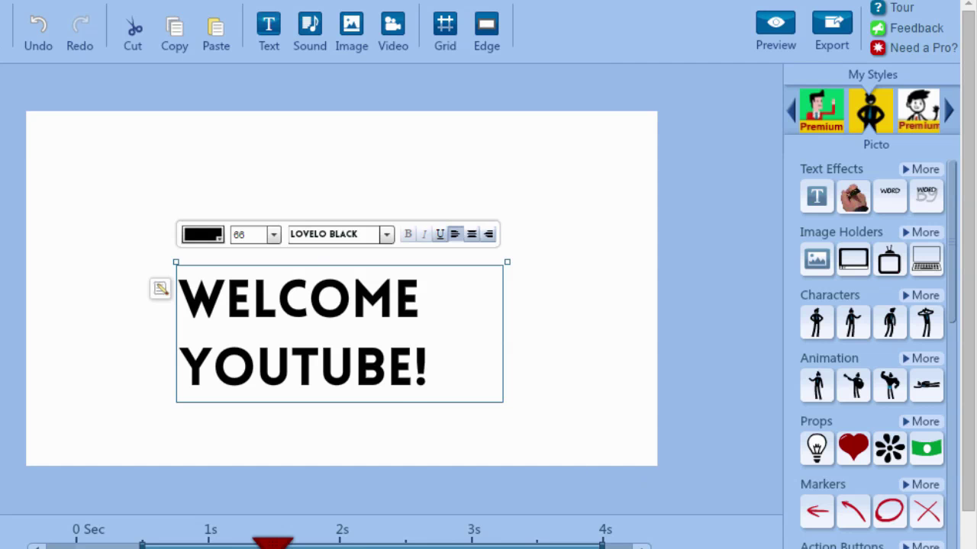
pyautogui.moveTo(348, 352); pyautogui.dragTo(354, 296)
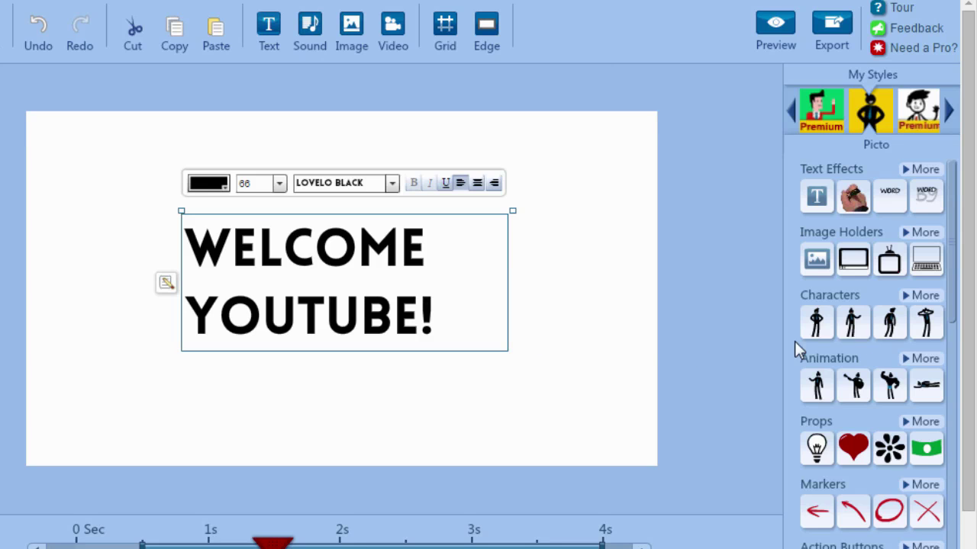
pyautogui.moveTo(965, 338); pyautogui.dragTo(973, 455)
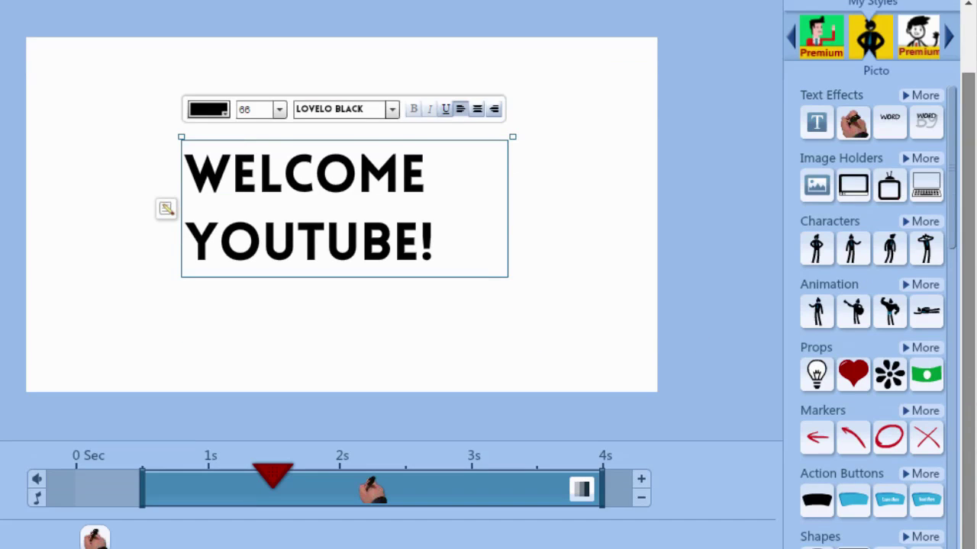
pyautogui.scroll(3, 488, 275)
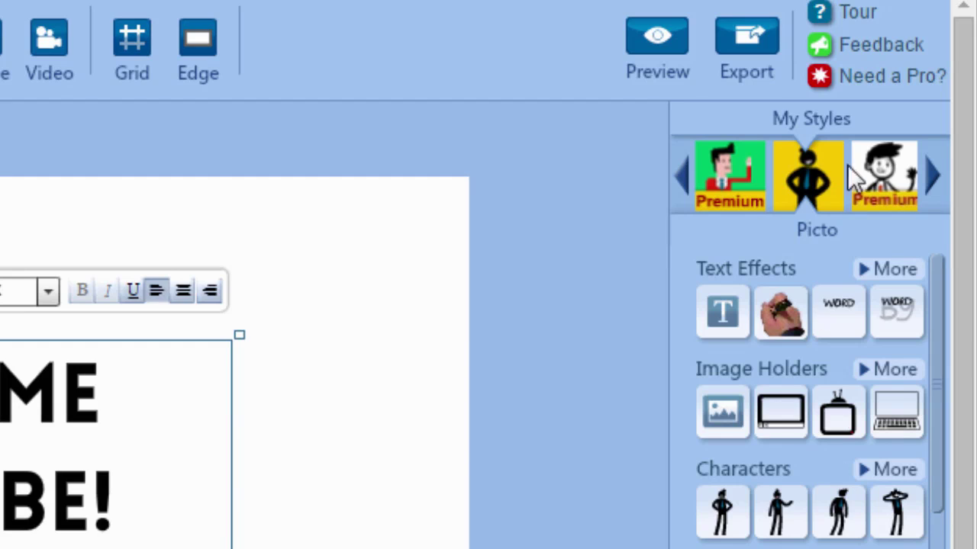
# - Browse the Pixel, Picto and Metro styles and give slide 1 a lavender background
pyautogui.click(715, 167)
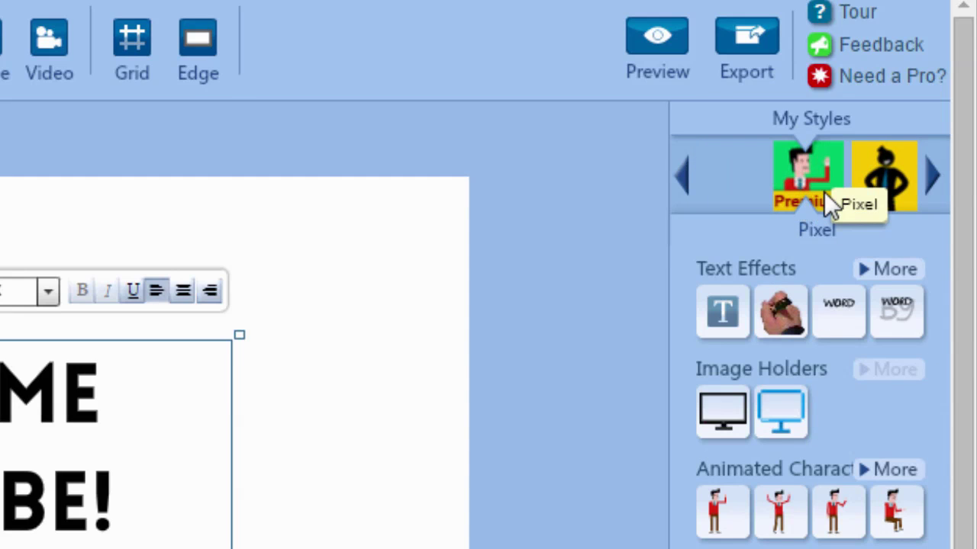
pyautogui.click(877, 161)
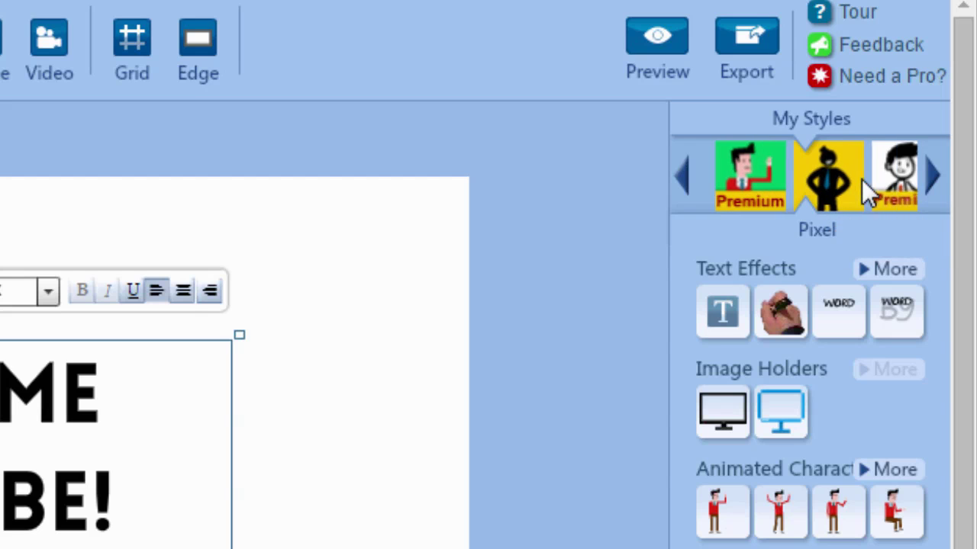
pyautogui.click(862, 179)
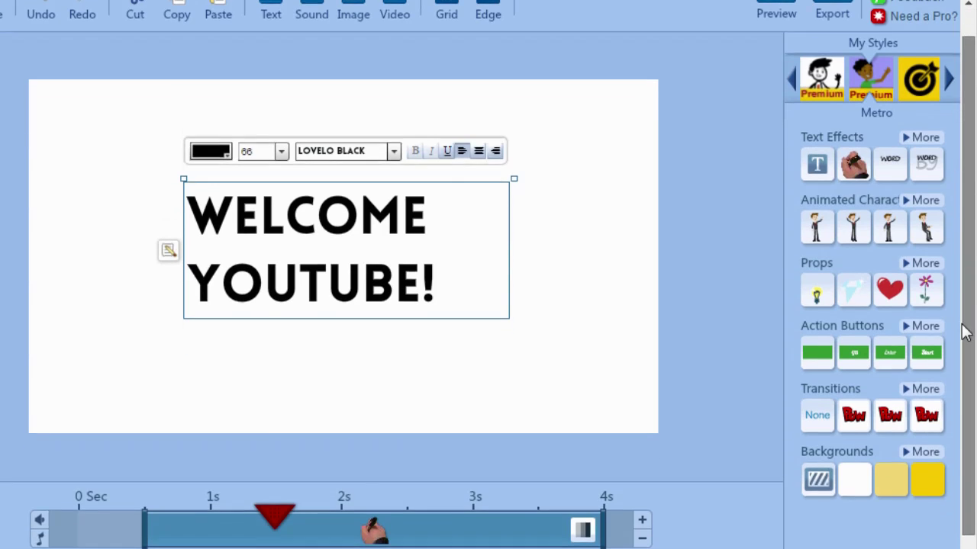
pyautogui.scroll(-1, 965, 332)
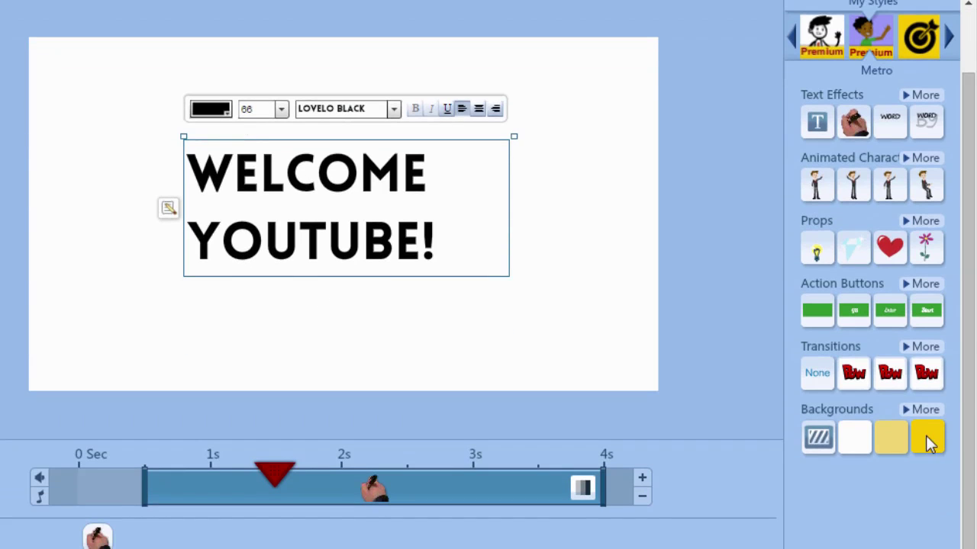
pyautogui.click(925, 412)
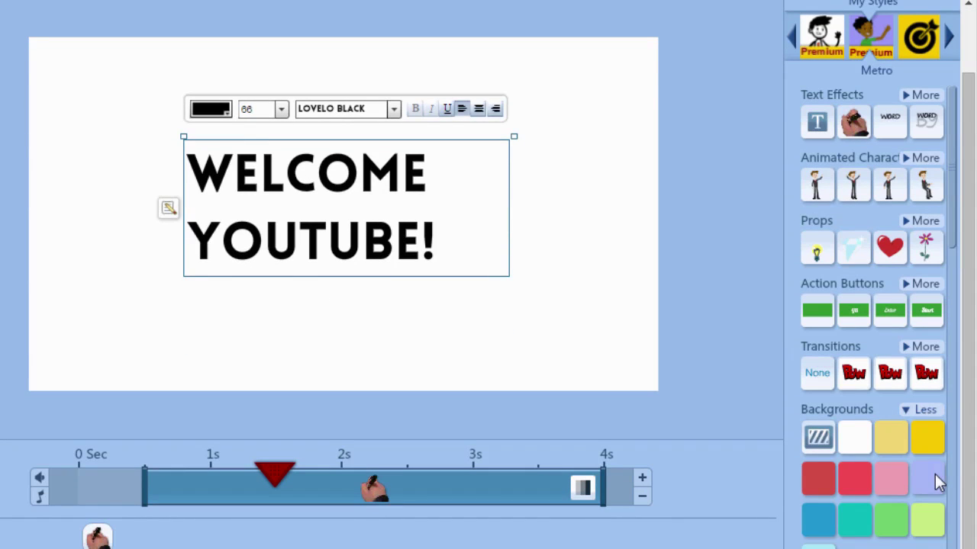
pyautogui.click(934, 476)
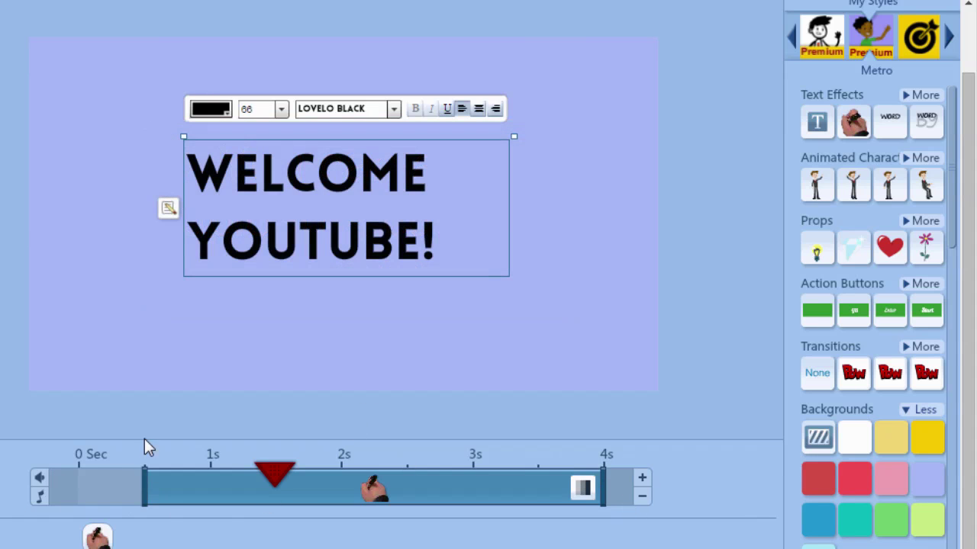
# - Shorten slide 1 to 3 seconds, preview it, and nudge the title right and up
pyautogui.click(642, 498)
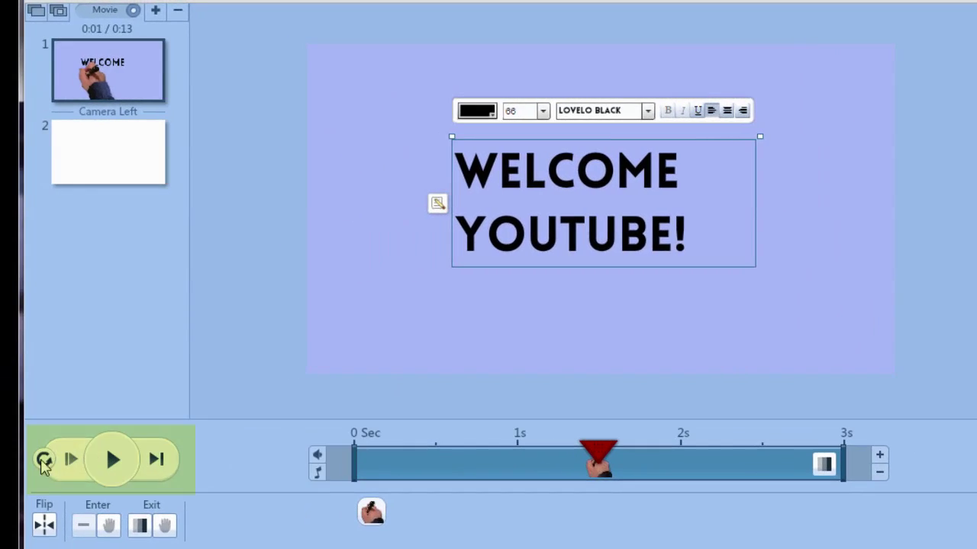
pyautogui.click(42, 460)
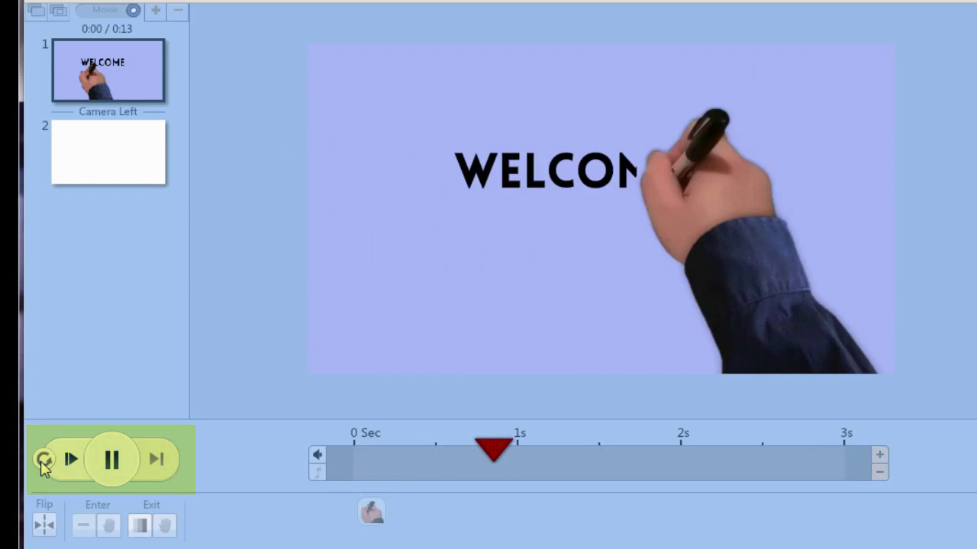
pyautogui.click(107, 461)
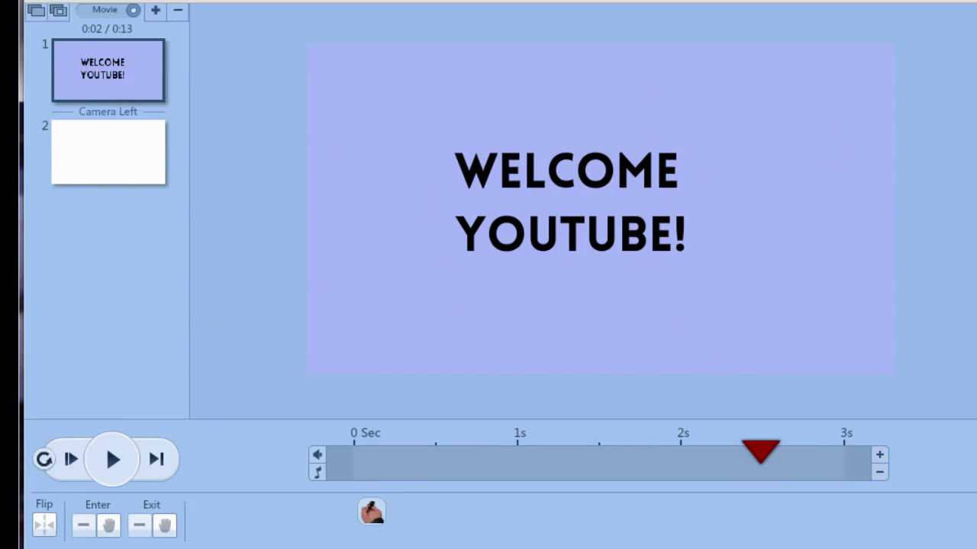
pyautogui.click(552, 189)
pyautogui.moveTo(565, 199); pyautogui.dragTo(581, 192)
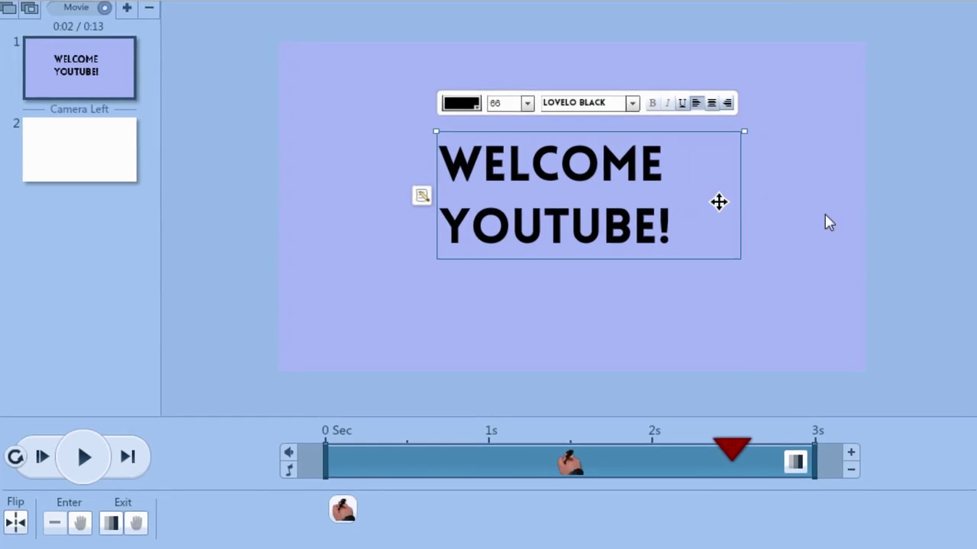
# - Apply the Zoom Out Down transition between slides 1 and 2, then open slide 2
pyautogui.click(931, 316)
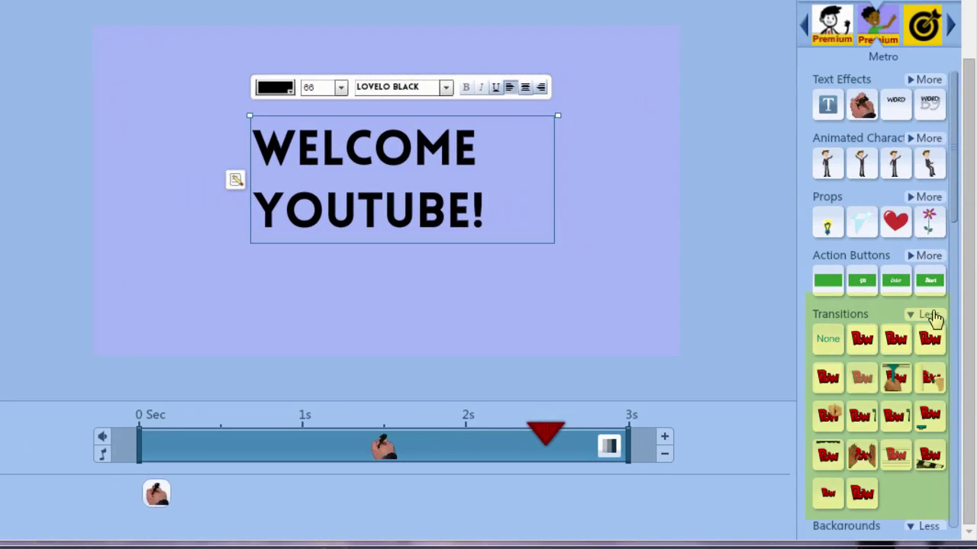
pyautogui.moveTo(929, 341)
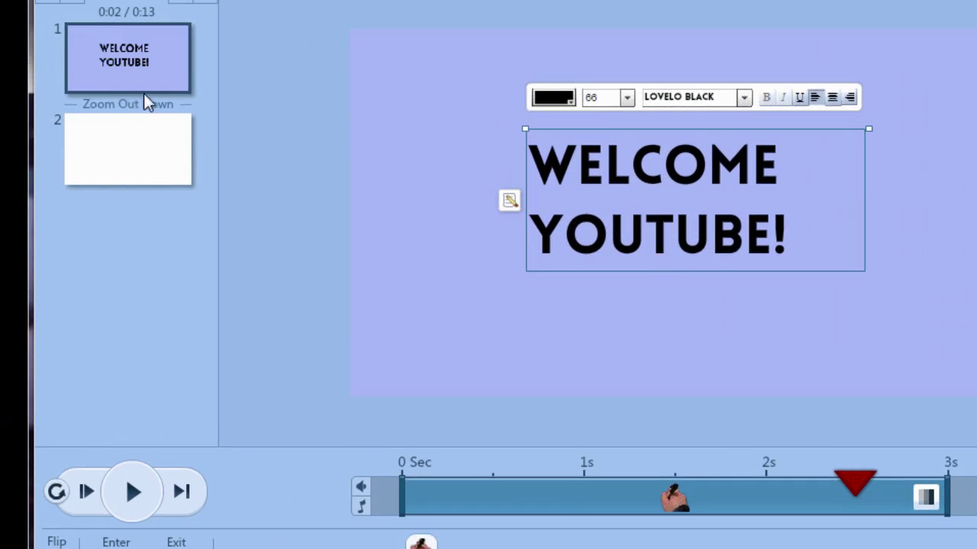
pyautogui.click(148, 160)
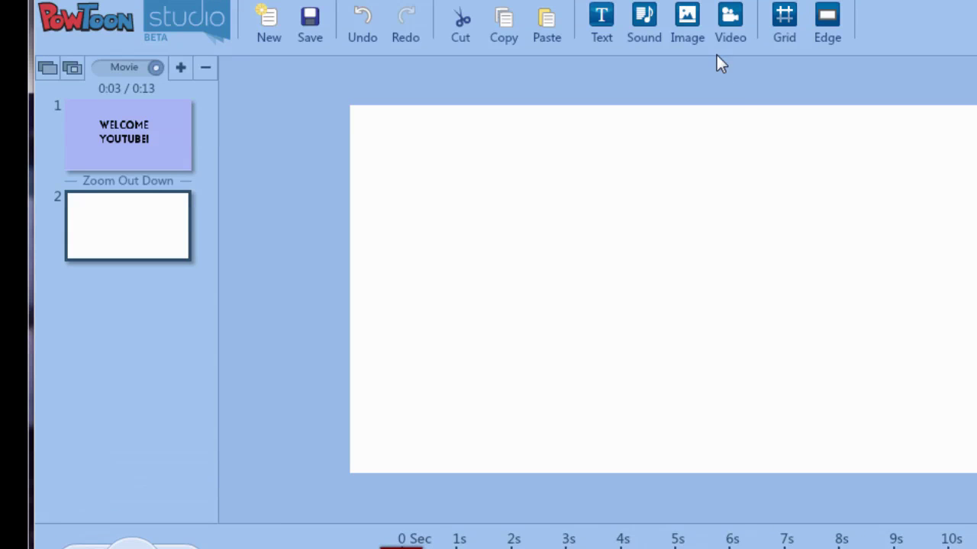
# - Insert the hands-holding-tablet photo from My Library and enlarge it to fill slide 2
pyautogui.click(684, 19)
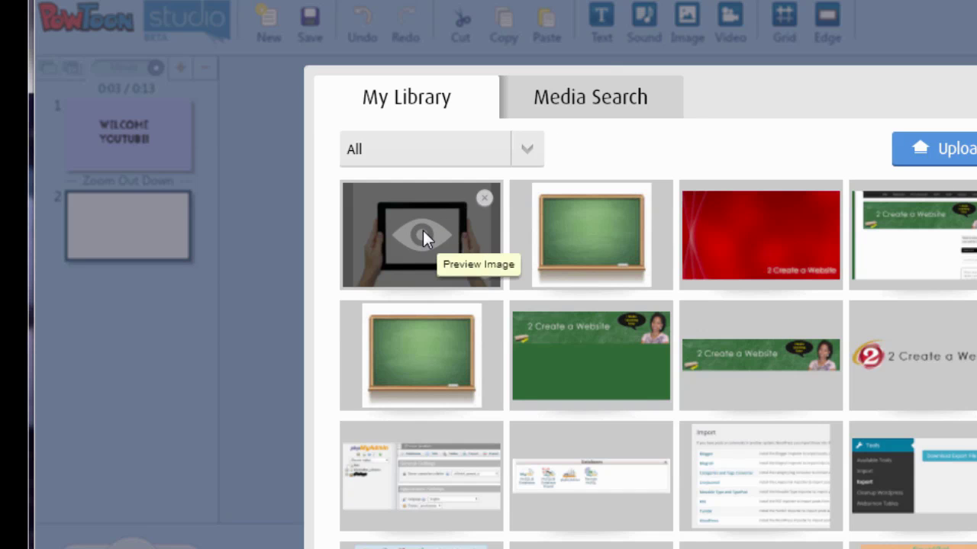
pyautogui.click(424, 232)
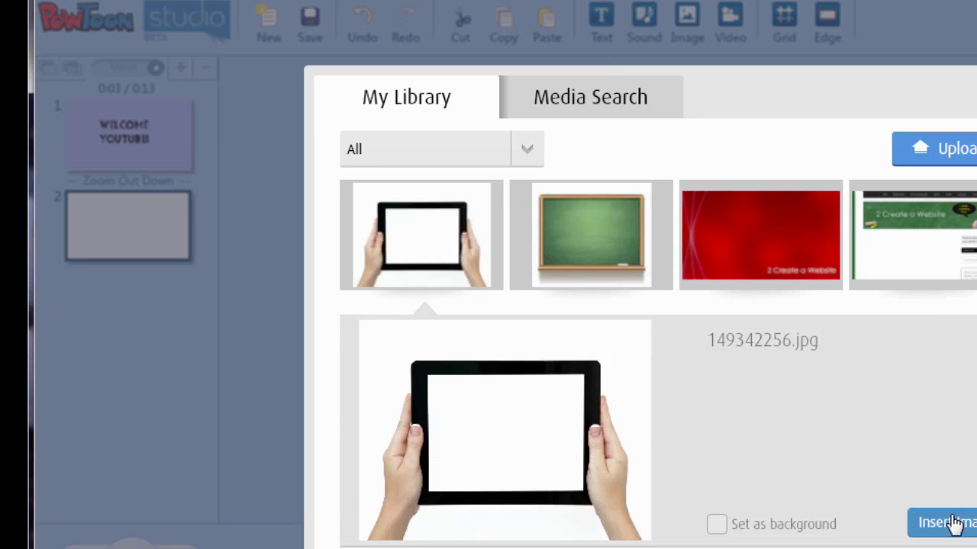
pyautogui.click(950, 523)
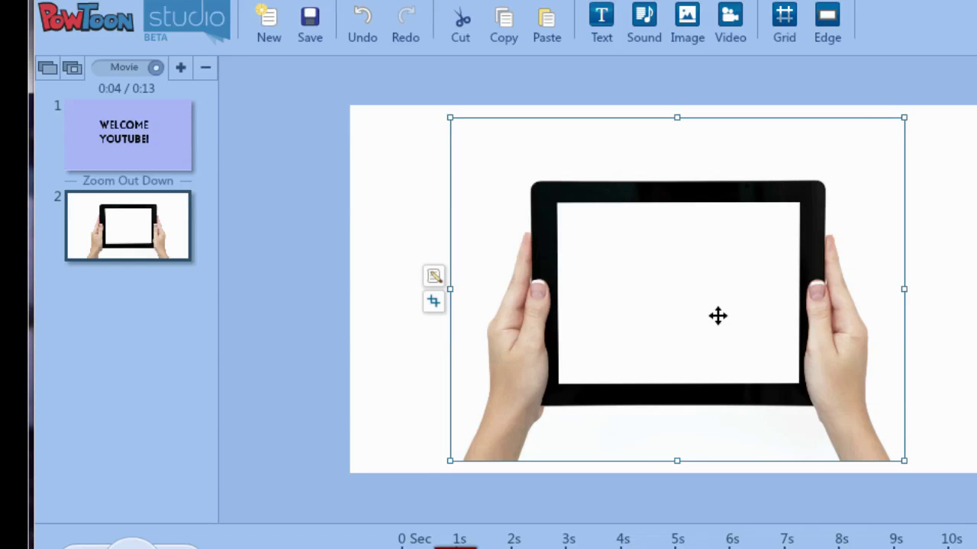
pyautogui.moveTo(705, 305); pyautogui.dragTo(560, 431)
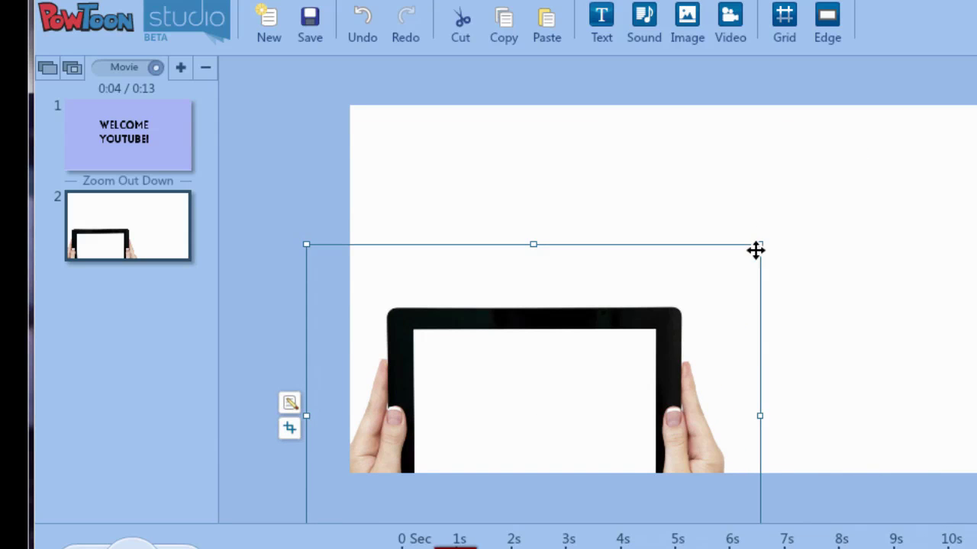
pyautogui.moveTo(763, 245); pyautogui.dragTo(976, 29)
pyautogui.moveTo(842, 194); pyautogui.dragTo(827, 194)
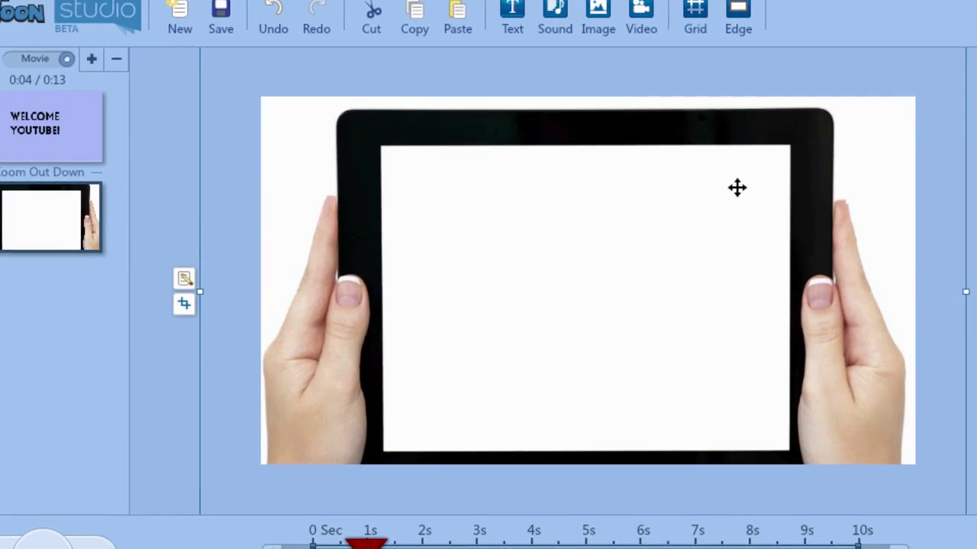
pyautogui.moveTo(736, 184); pyautogui.dragTo(736, 178)
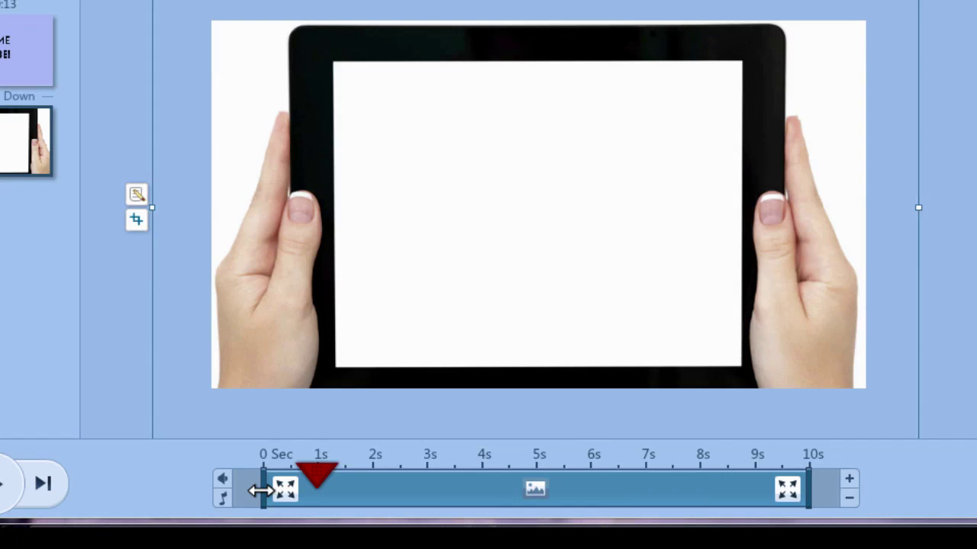
# - Delay the tablet photo to 0.5 s and make it enter moving Down
pyautogui.moveTo(260, 490); pyautogui.dragTo(276, 489)
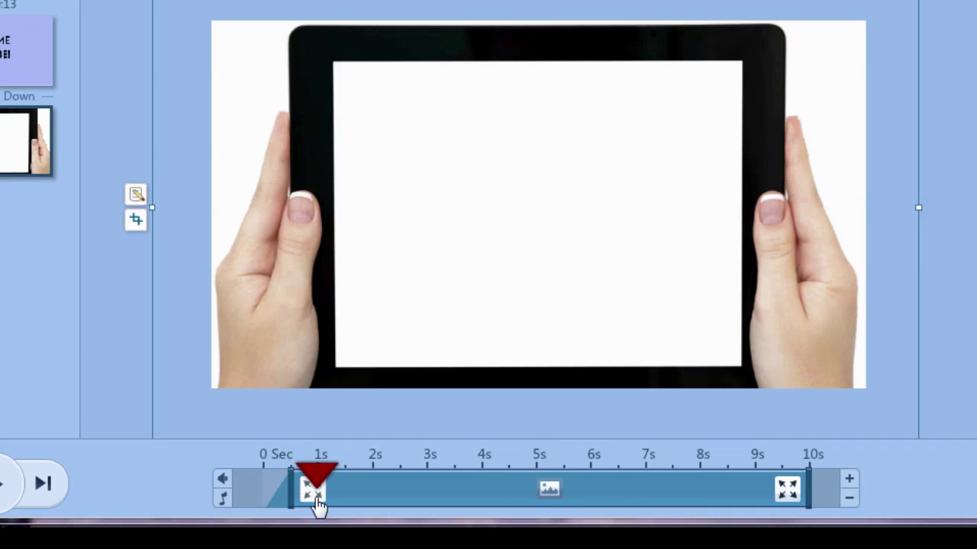
pyautogui.click(313, 495)
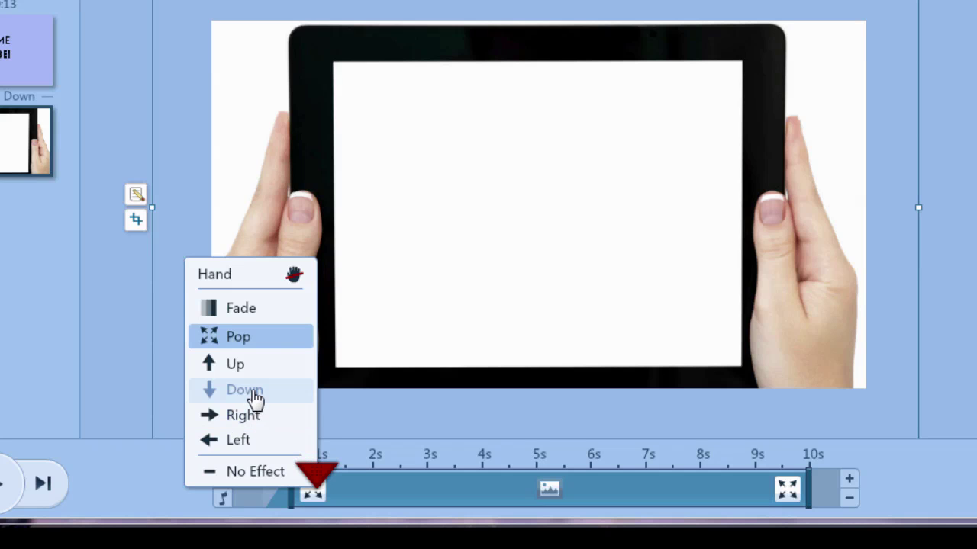
pyautogui.click(254, 392)
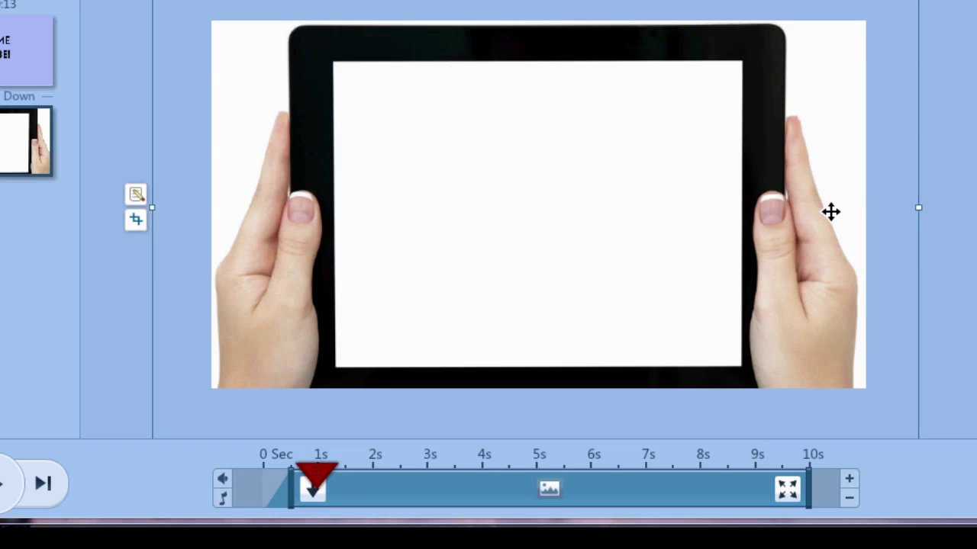
# - Shorten slide 2 to 5 seconds, set the photo's exit to No Effect, and preview
pyautogui.click(848, 500)
pyautogui.click(848, 500)
pyautogui.click(849, 500)
pyautogui.click(848, 500)
pyautogui.click(848, 500)
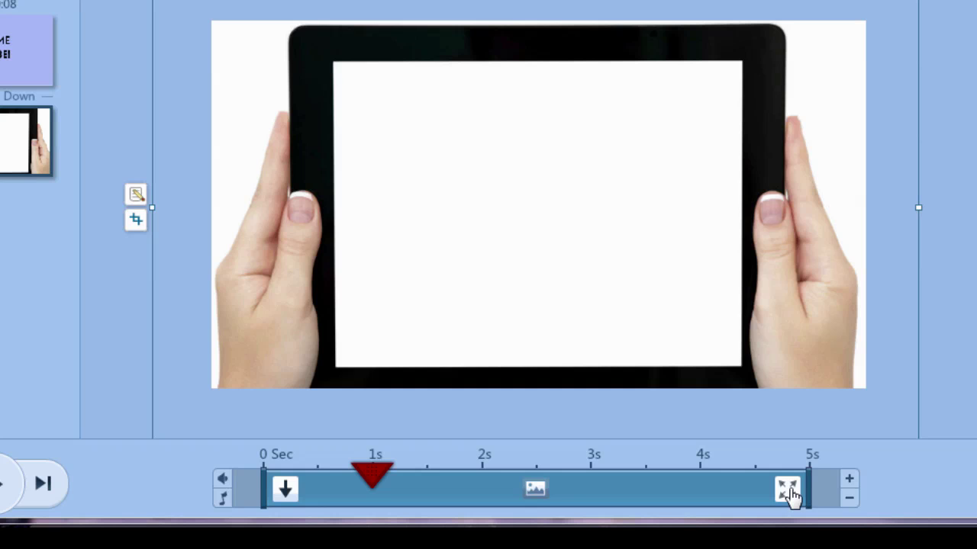
pyautogui.click(789, 493)
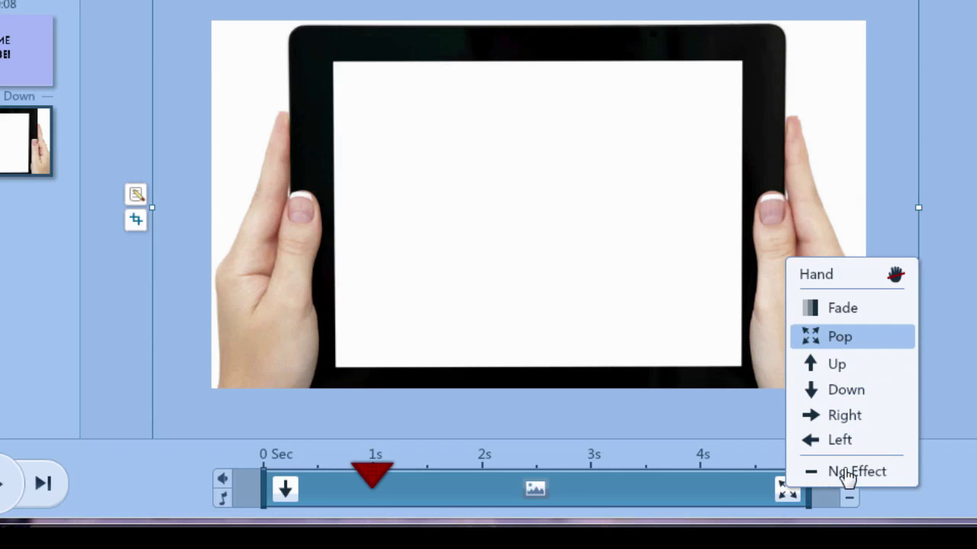
pyautogui.click(848, 473)
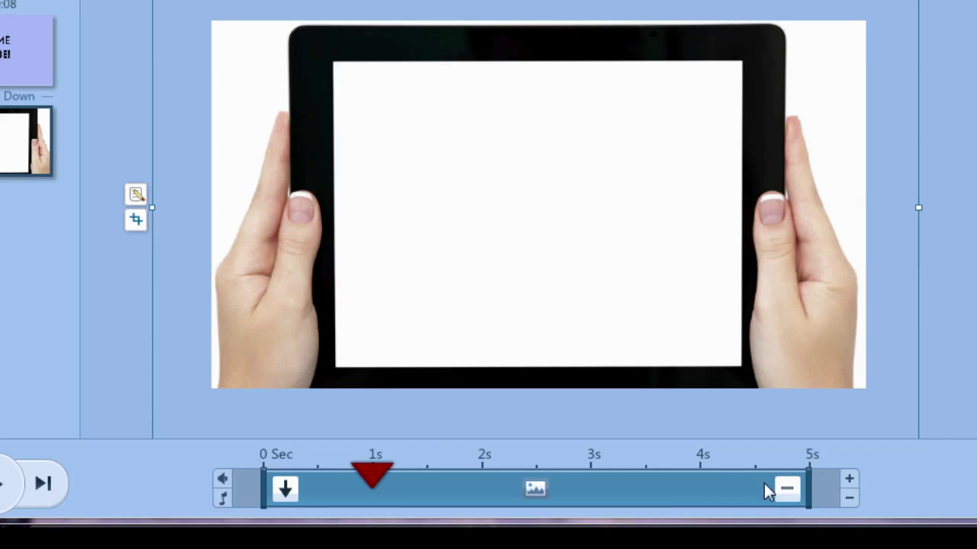
pyautogui.press('space')
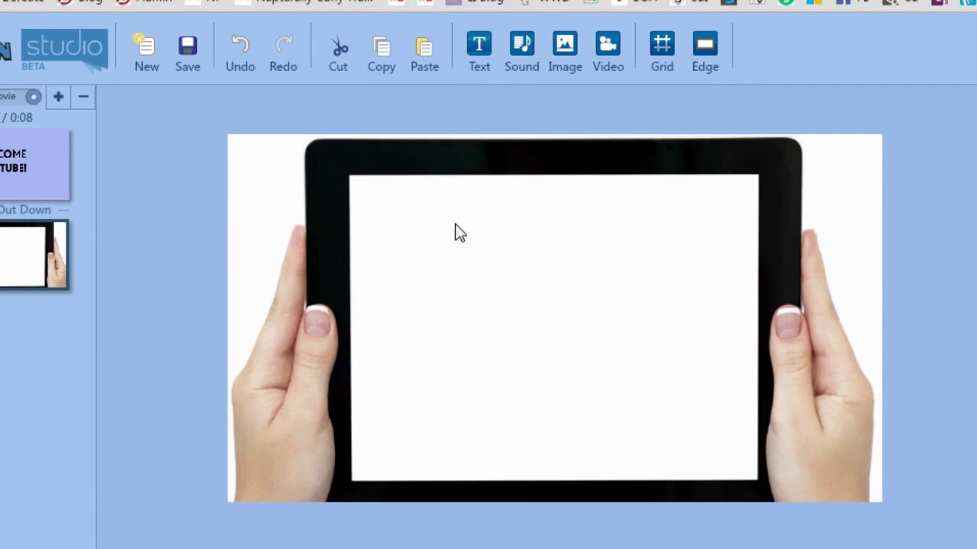
# - Import Electro Cabello.mp3 from file as the movie's music track
pyautogui.click(523, 67)
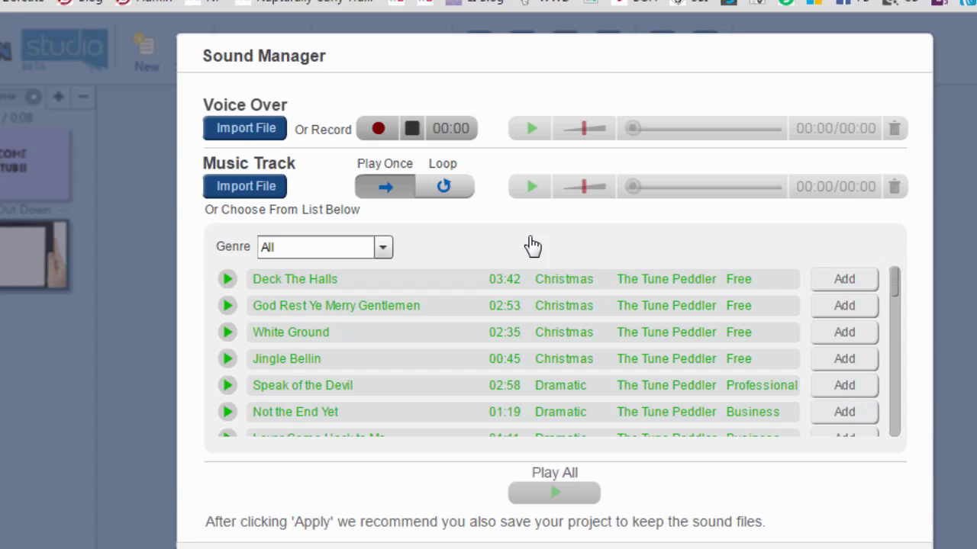
pyautogui.click(276, 193)
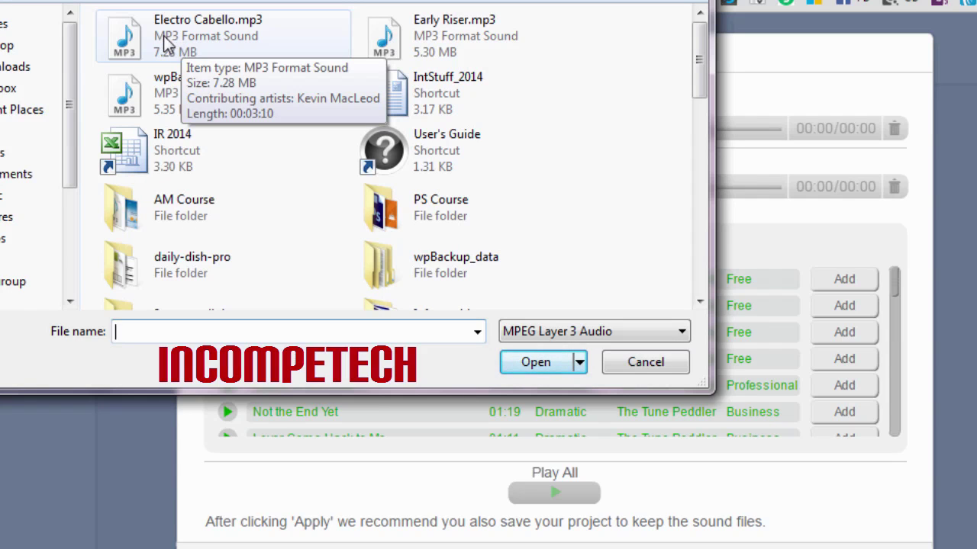
pyautogui.click(172, 38)
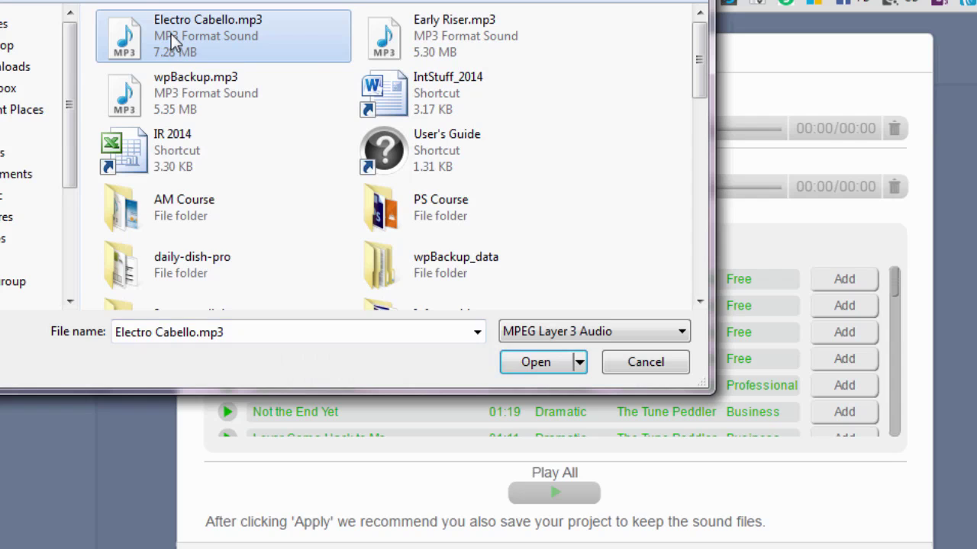
pyautogui.click(526, 365)
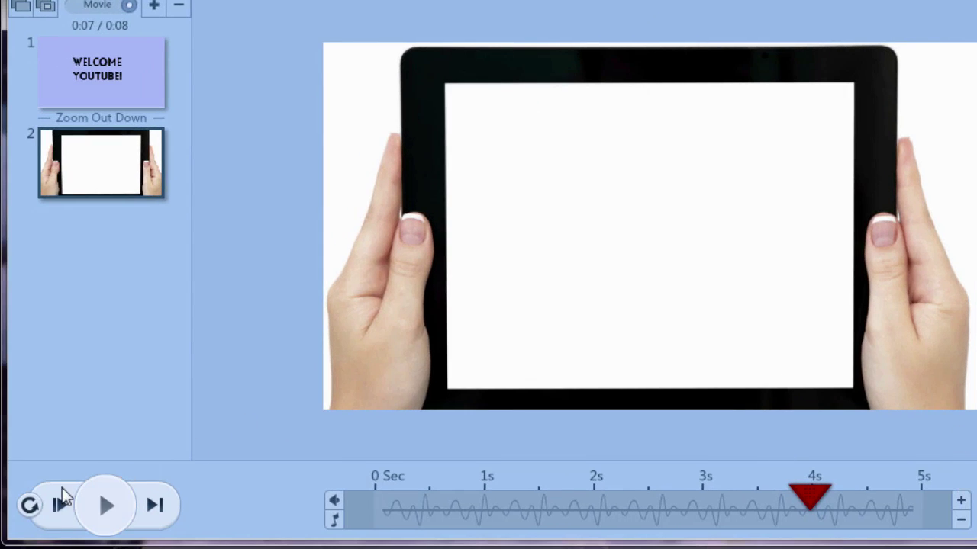
pyautogui.click(29, 506)
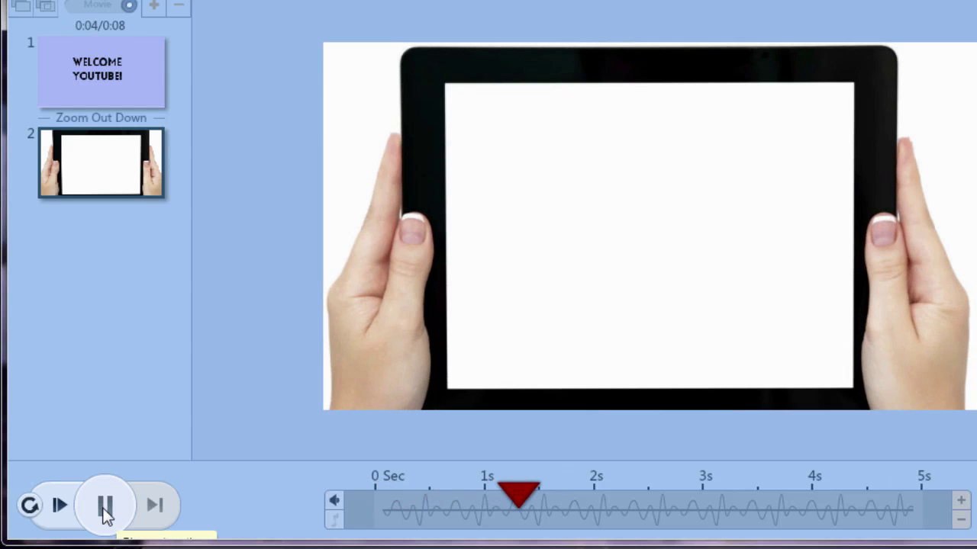
pyautogui.click(106, 505)
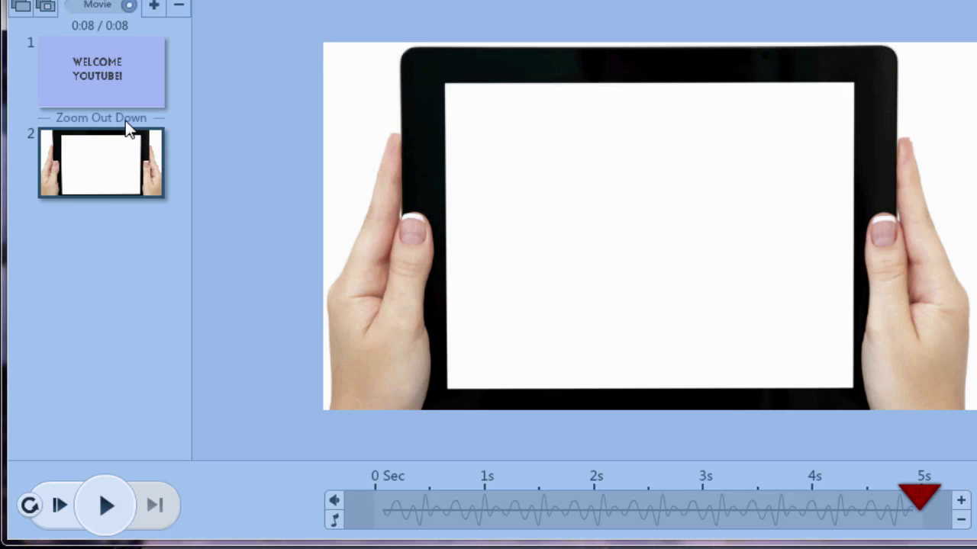
# - Set the tablet photo's entry to No Effect starting at 0 seconds, then replay the movie
pyautogui.click(487, 263)
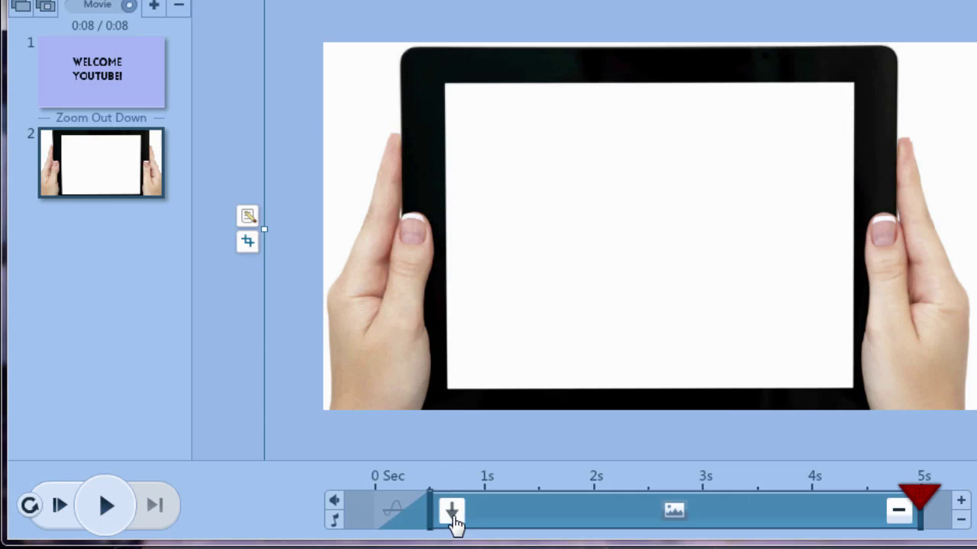
pyautogui.click(451, 516)
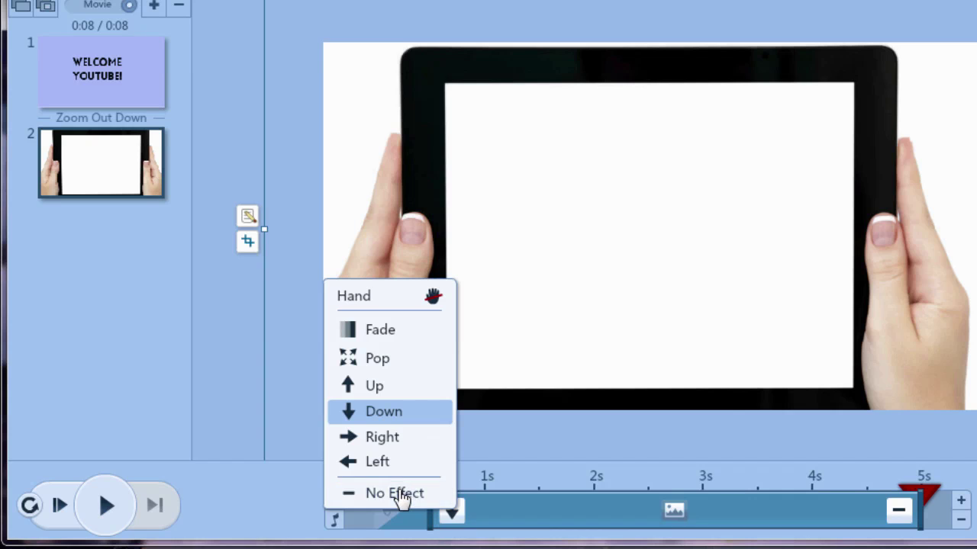
pyautogui.click(395, 493)
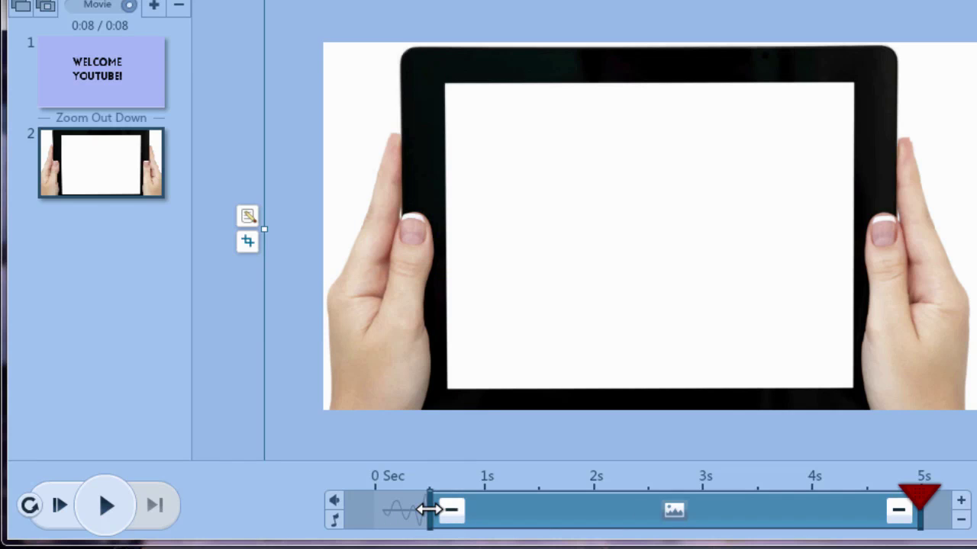
pyautogui.moveTo(416, 512); pyautogui.dragTo(374, 508)
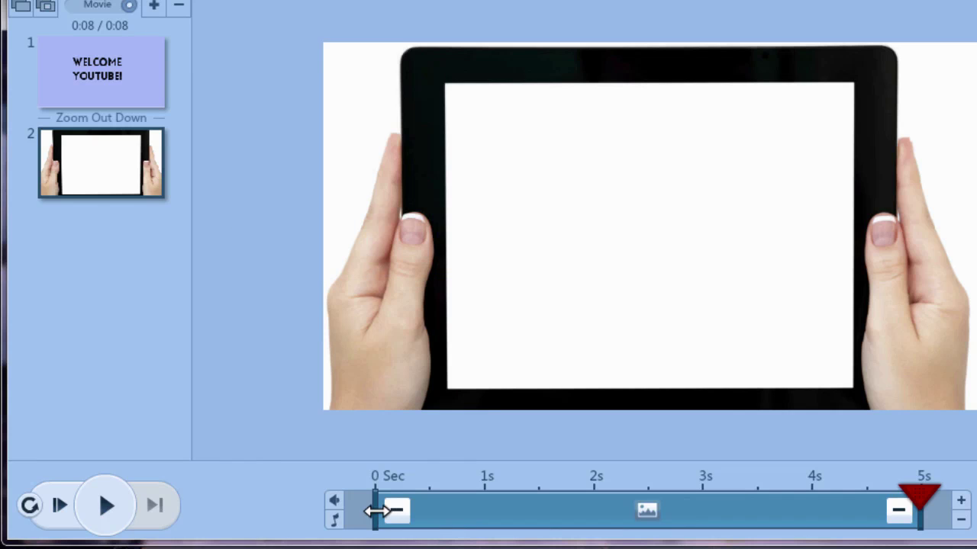
pyautogui.click(28, 507)
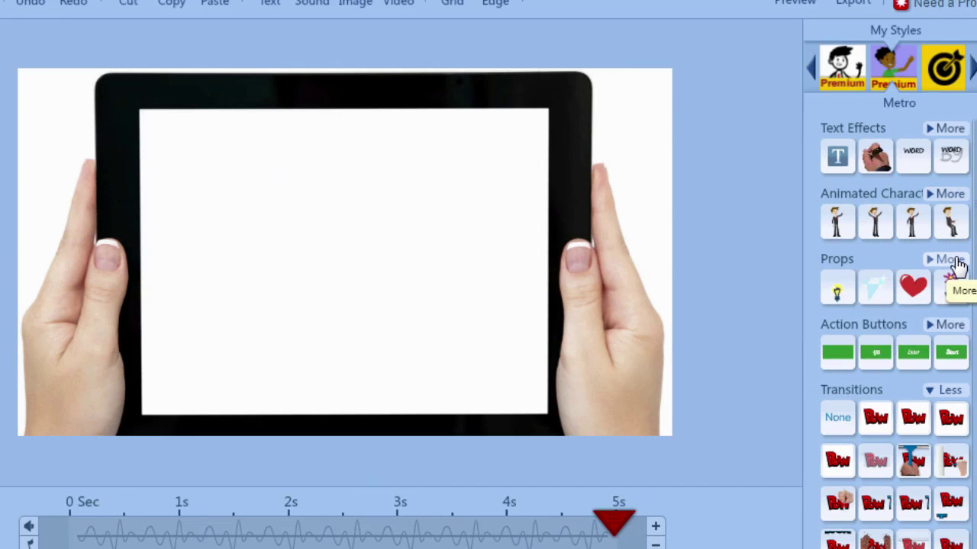
# - Expand the Props panel to show all props and scroll through the thumbnails
pyautogui.click(953, 261)
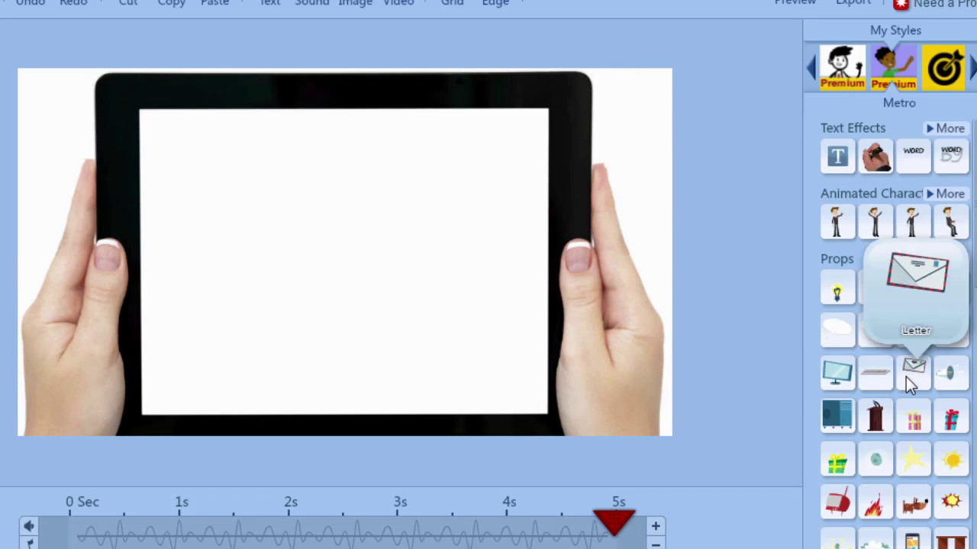
pyautogui.scroll(-5, 908, 377)
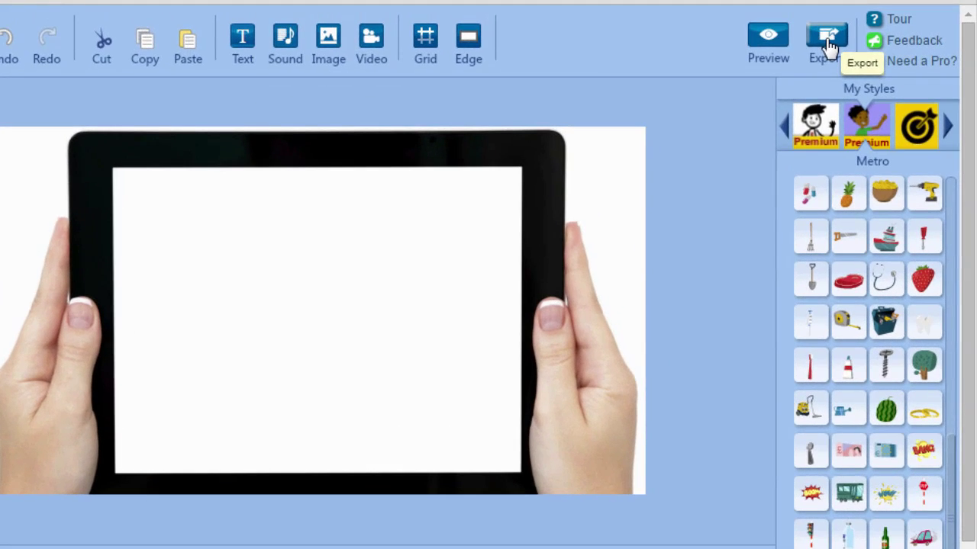
# - Export the PowToon as a downloadable Full HD 1080P MP4, reaching the Movie Details step
pyautogui.click(835, 32)
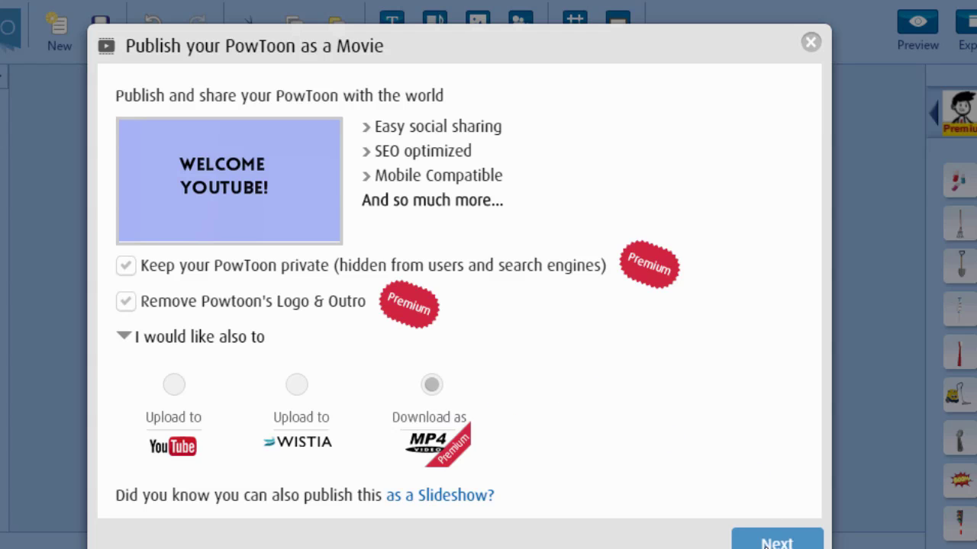
pyautogui.click(763, 545)
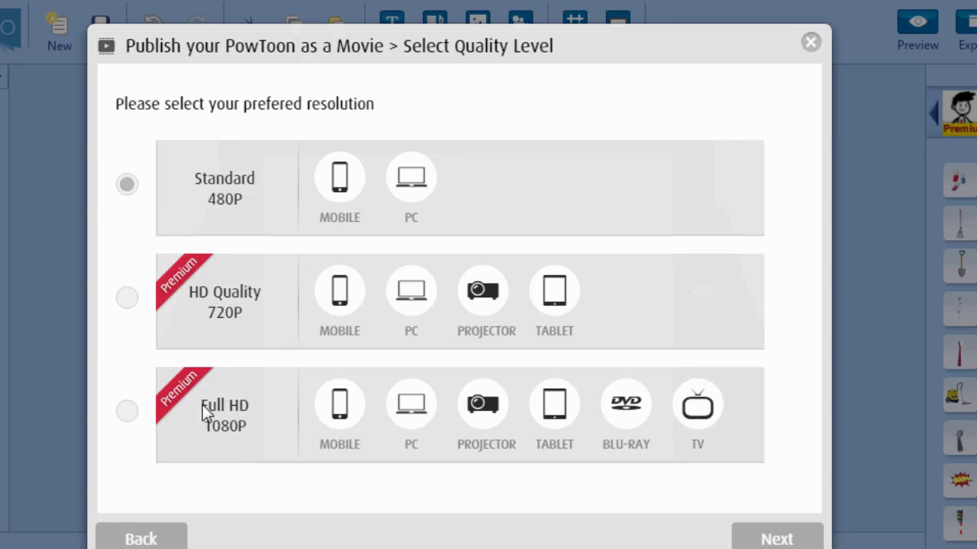
pyautogui.click(128, 414)
pyautogui.click(800, 540)
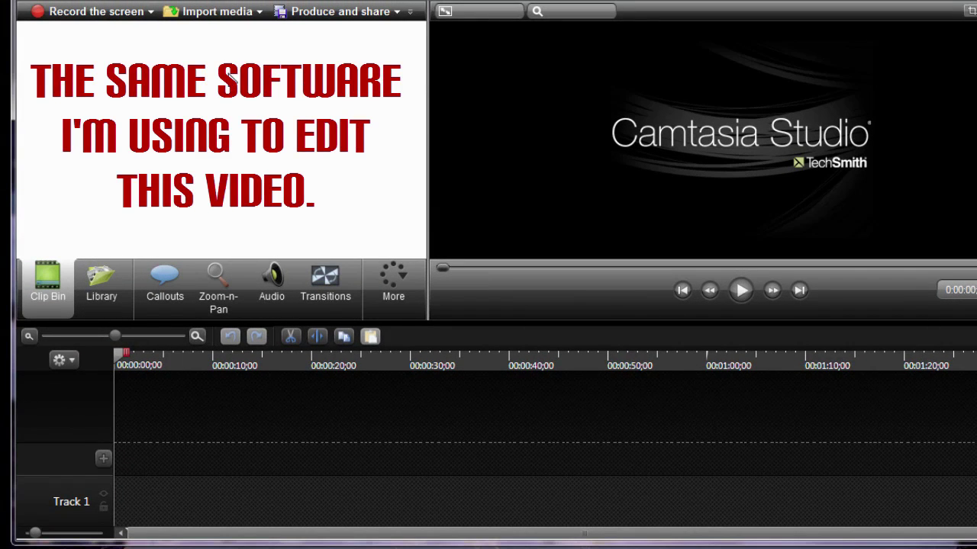
# - Import introTutorial.mp4 from the Desktop and drag it onto Track 2 of the timeline
pyautogui.click(218, 13)
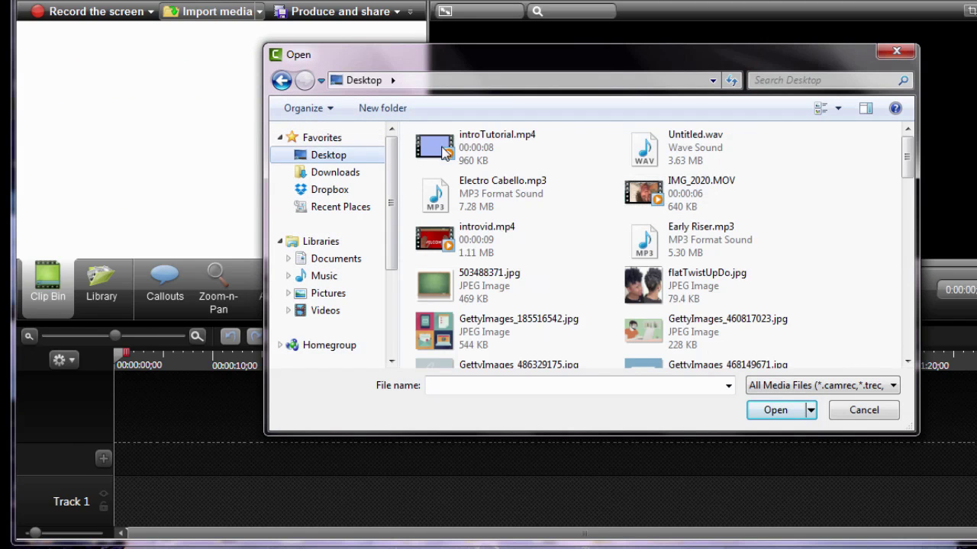
pyautogui.doubleClick(469, 145)
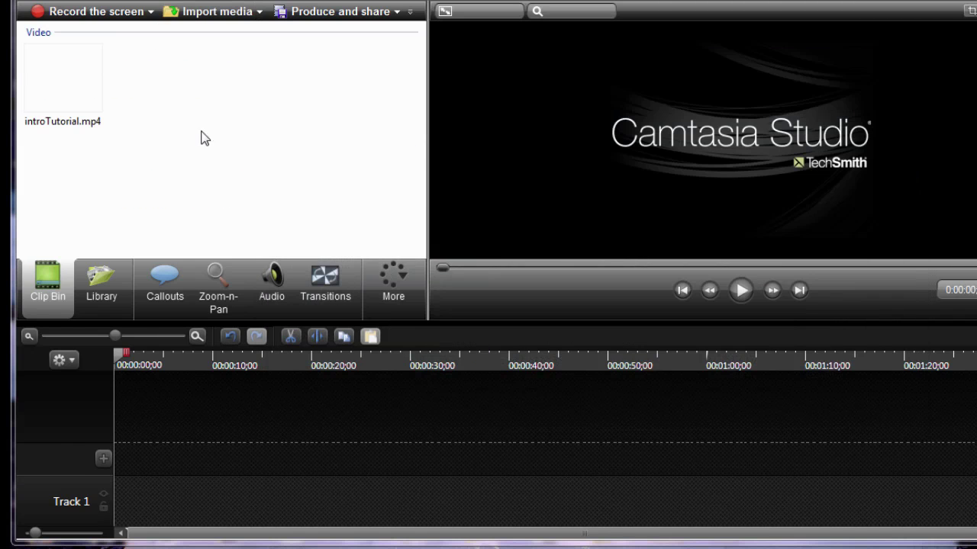
pyautogui.moveTo(42, 85); pyautogui.dragTo(117, 478)
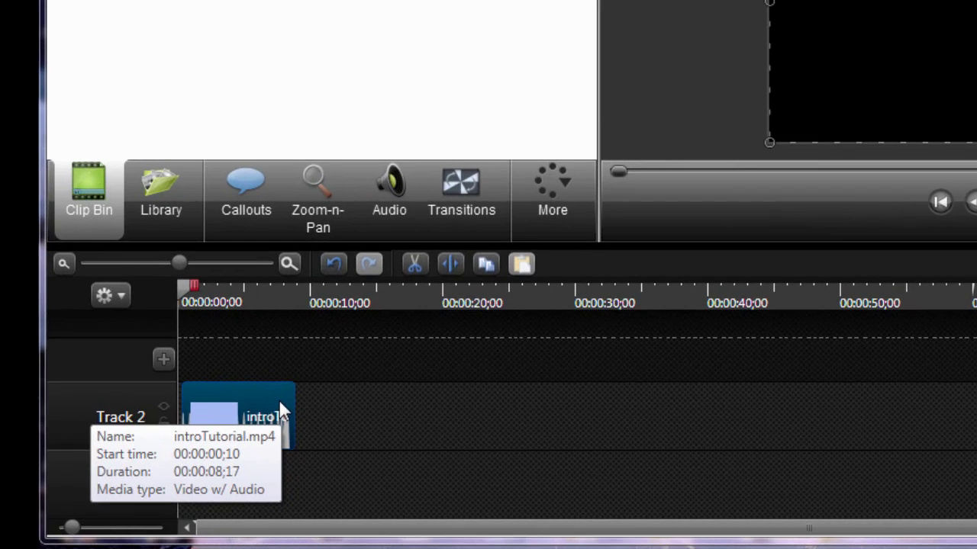
# - Apply an audio fade-out to the intro clip, starting it slightly later, and play the preview
pyautogui.click(279, 405)
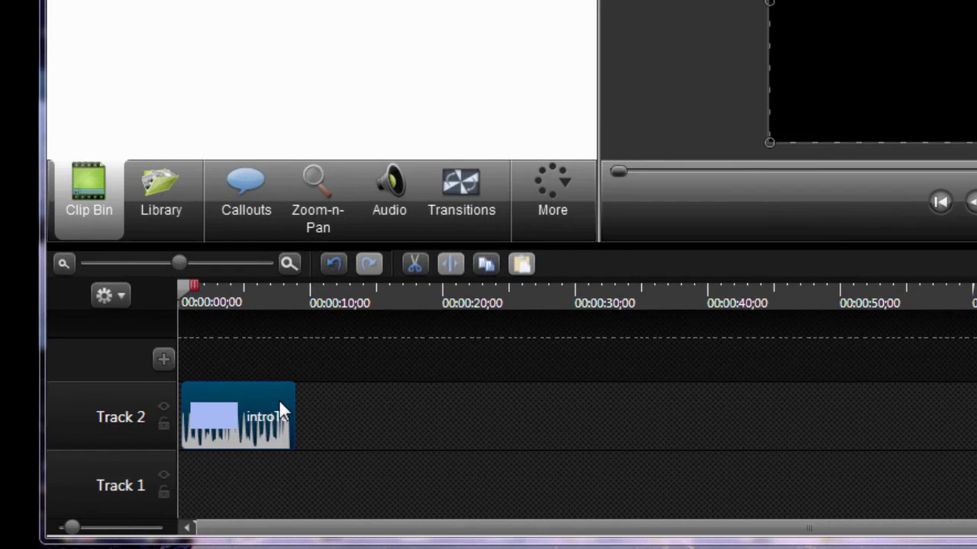
pyautogui.click(384, 192)
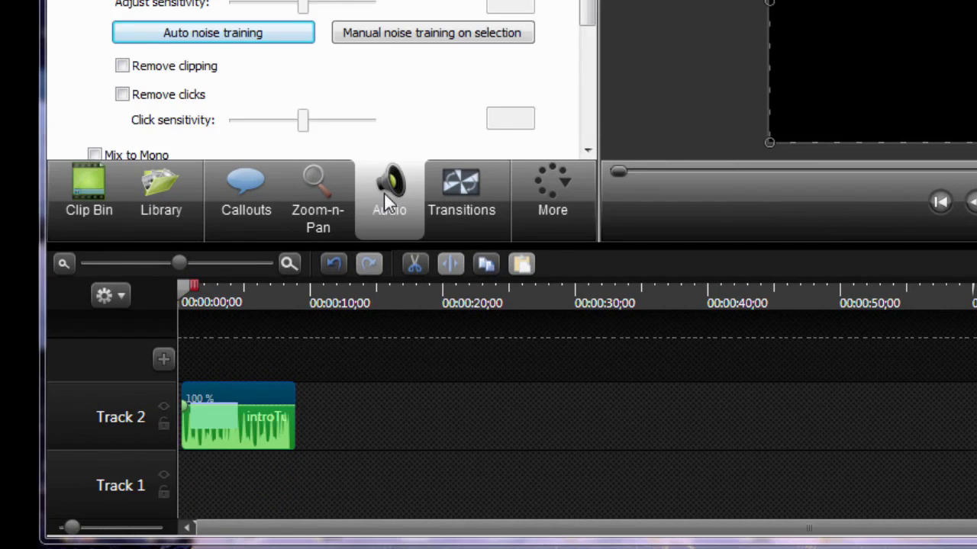
pyautogui.scroll(-5, 569, 32)
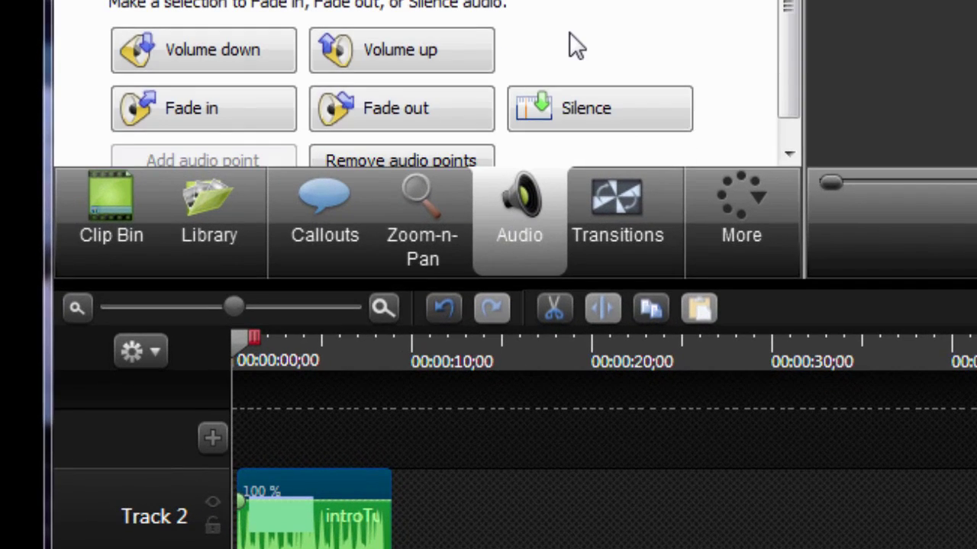
pyautogui.click(370, 111)
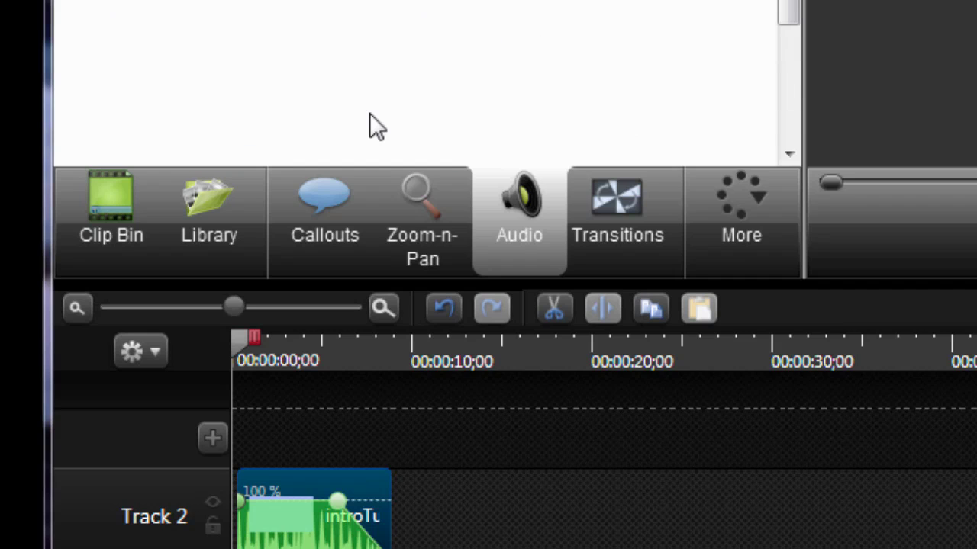
pyautogui.moveTo(337, 500); pyautogui.dragTo(365, 514)
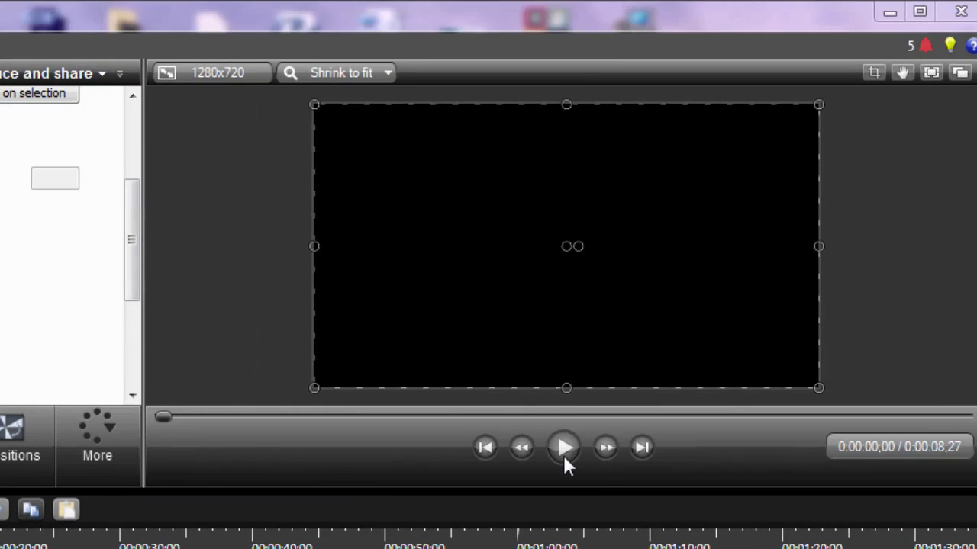
pyautogui.click(563, 447)
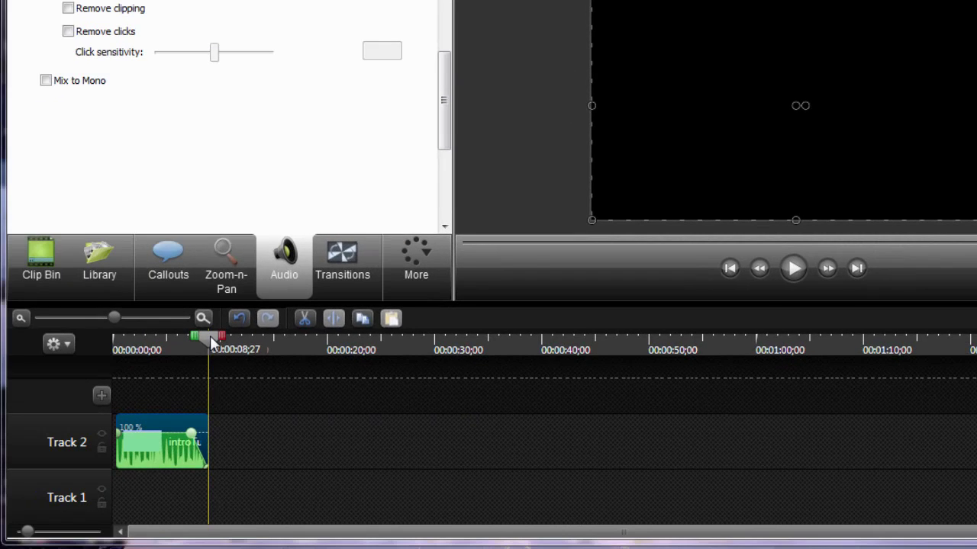
# - Move the playhead back to about 0:03;19 where the tablet appears and show the callout options
pyautogui.moveTo(210, 336); pyautogui.dragTo(142, 354)
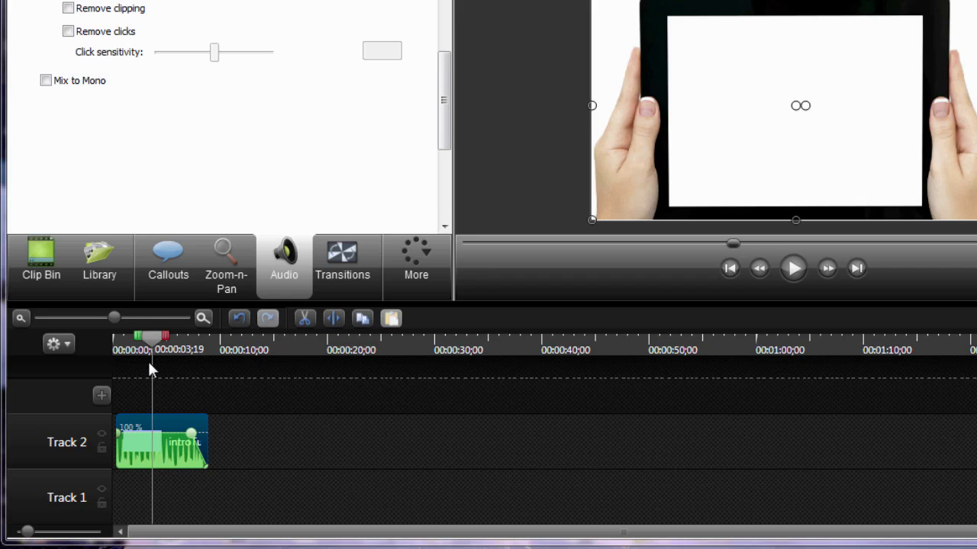
pyautogui.click(164, 250)
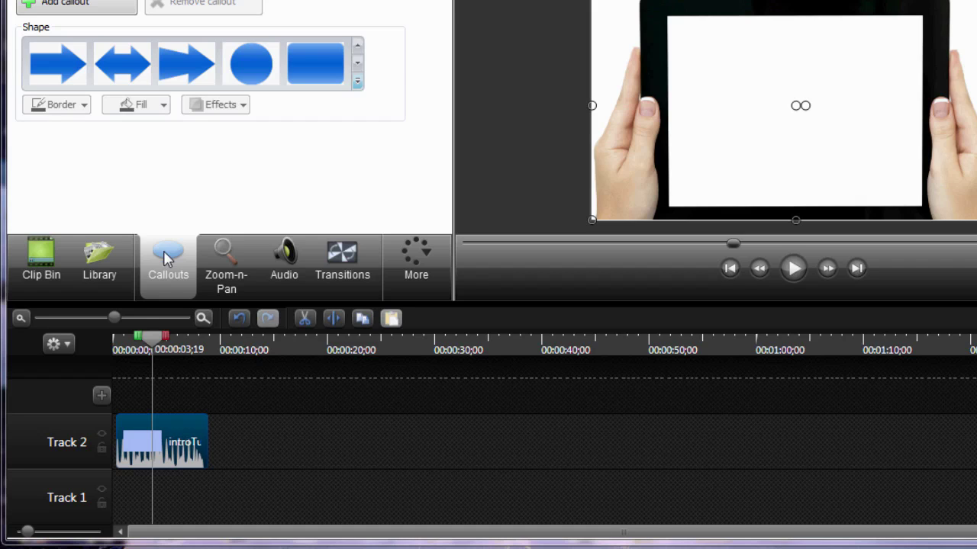
# - Add a text callout over the video reading 'This is my intro'
pyautogui.click(356, 80)
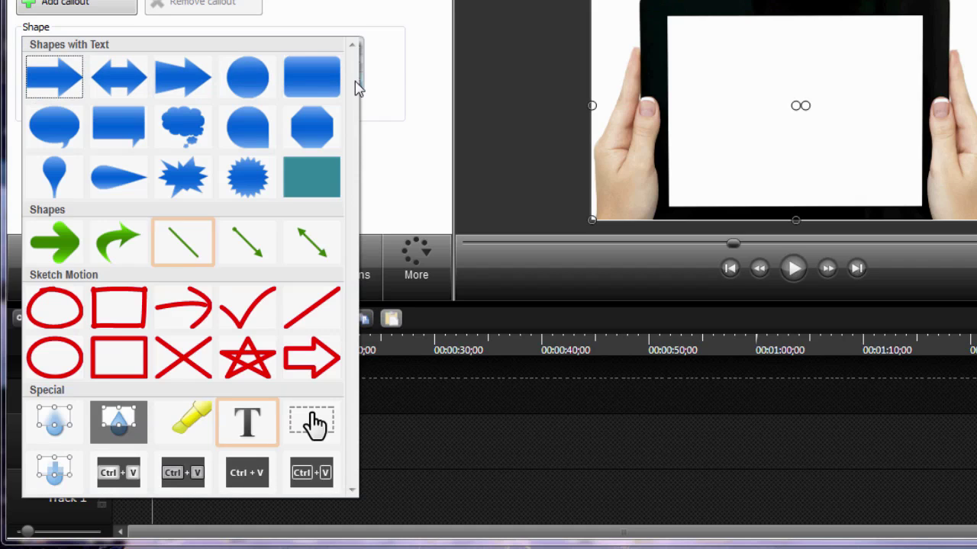
pyautogui.click(245, 424)
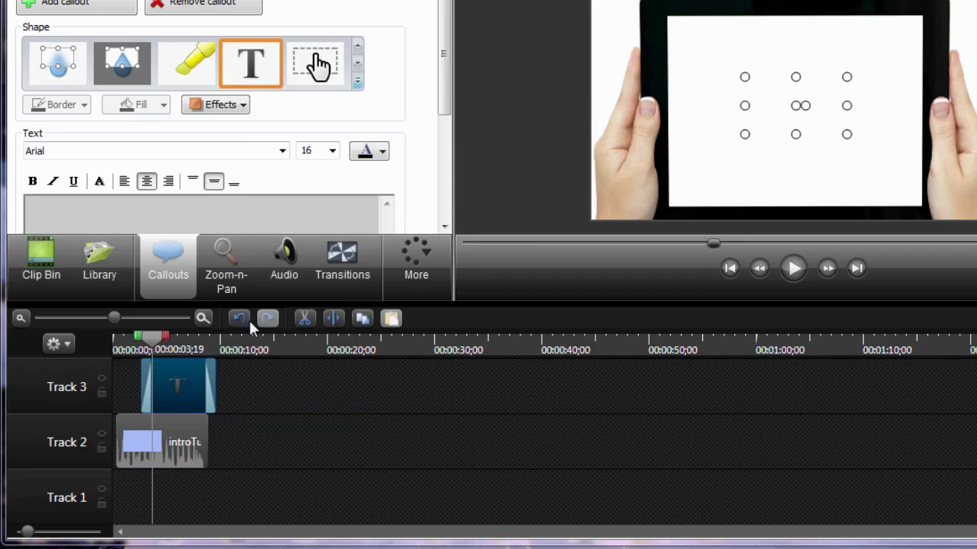
pyautogui.moveTo(445, 56); pyautogui.dragTo(445, 100)
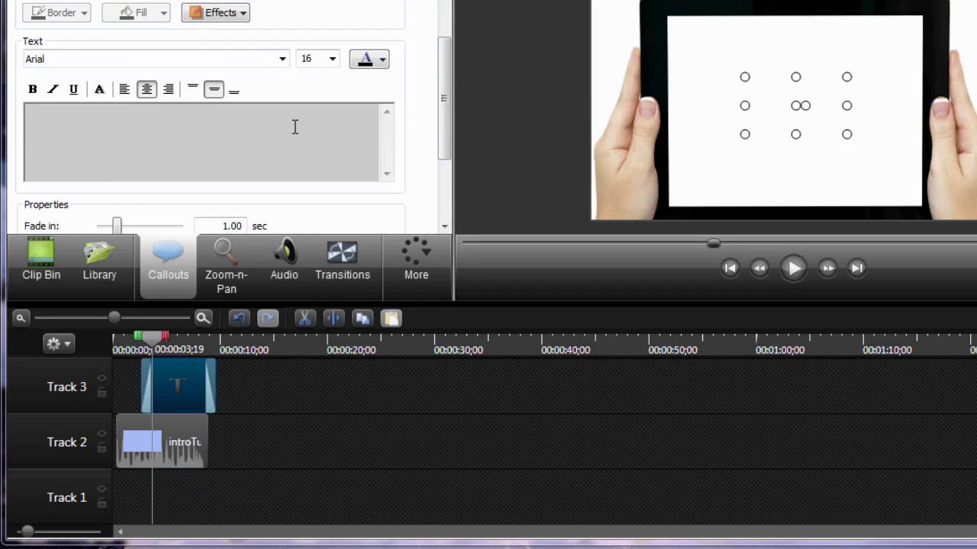
pyautogui.write('This is my intro')
# - Set the callout text to size 72 and trim the callout to end with the clip
pyautogui.hotkey('ctrl', 'a')
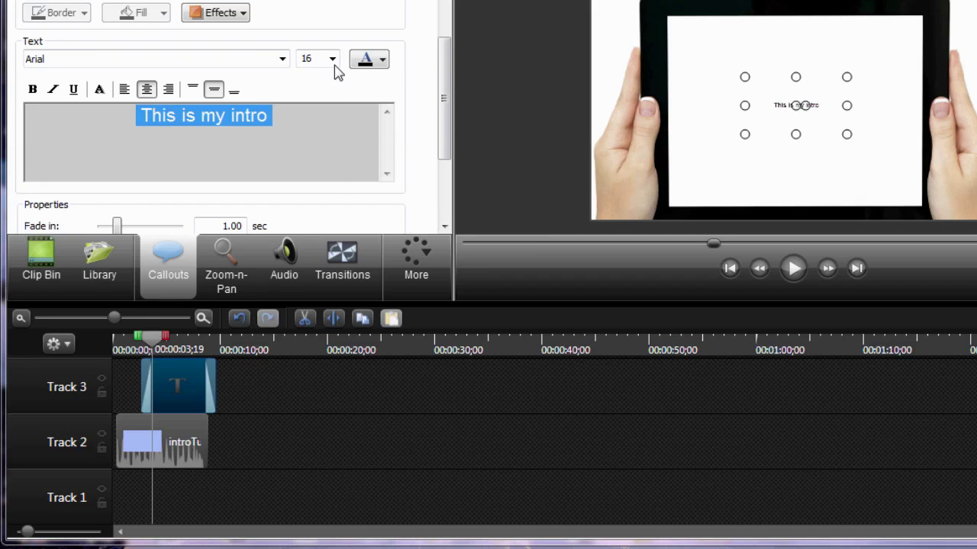
pyautogui.click(333, 59)
pyautogui.click(331, 234)
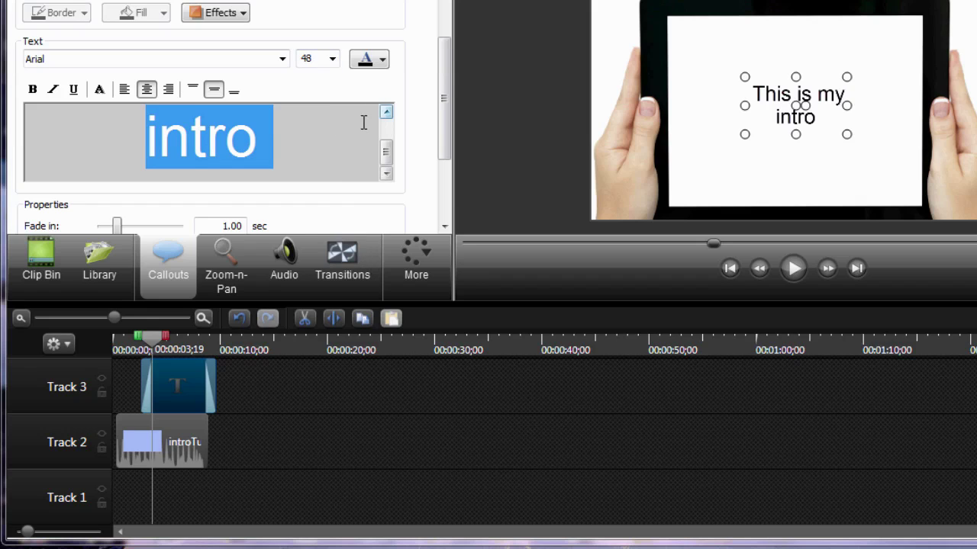
pyautogui.click(332, 59)
pyautogui.click(321, 249)
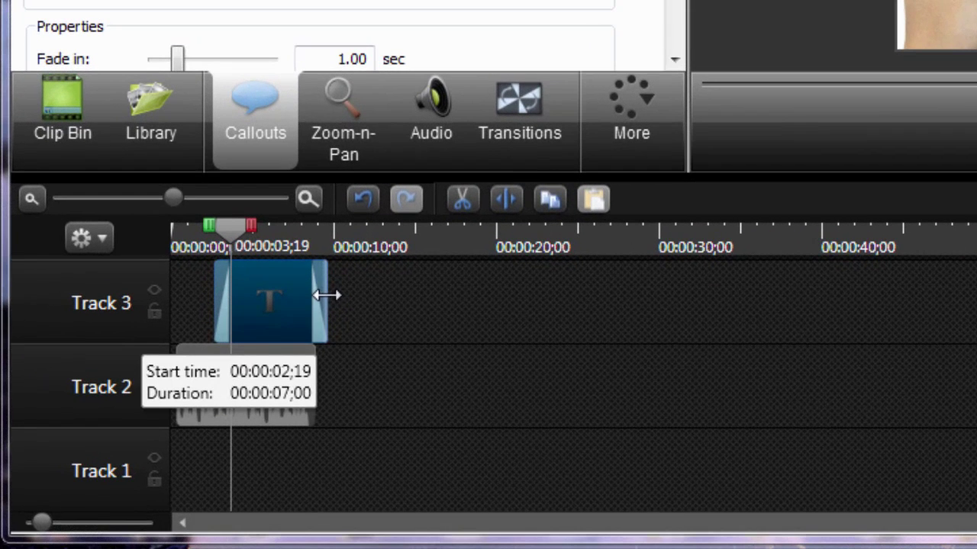
pyautogui.moveTo(216, 379); pyautogui.dragTo(210, 383)
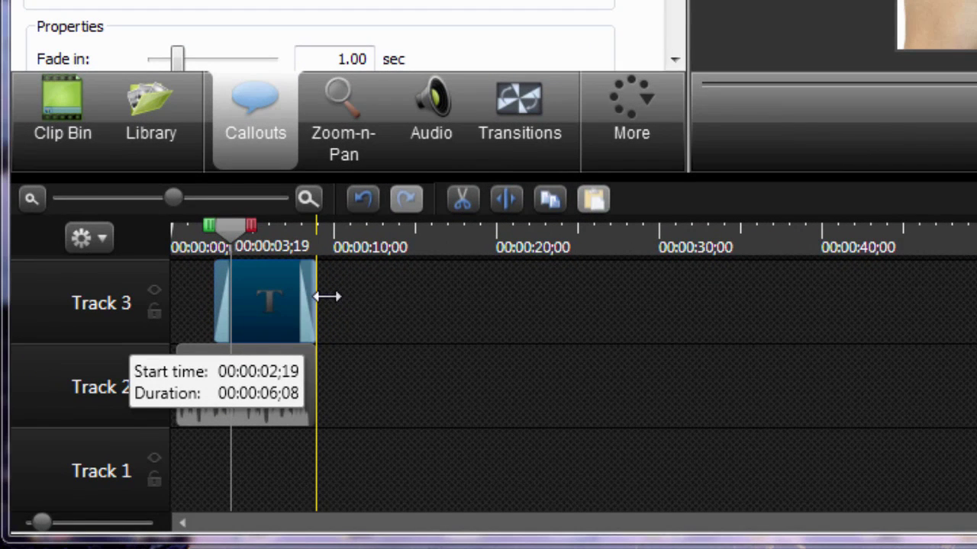
pyautogui.moveTo(322, 298); pyautogui.dragTo(320, 305)
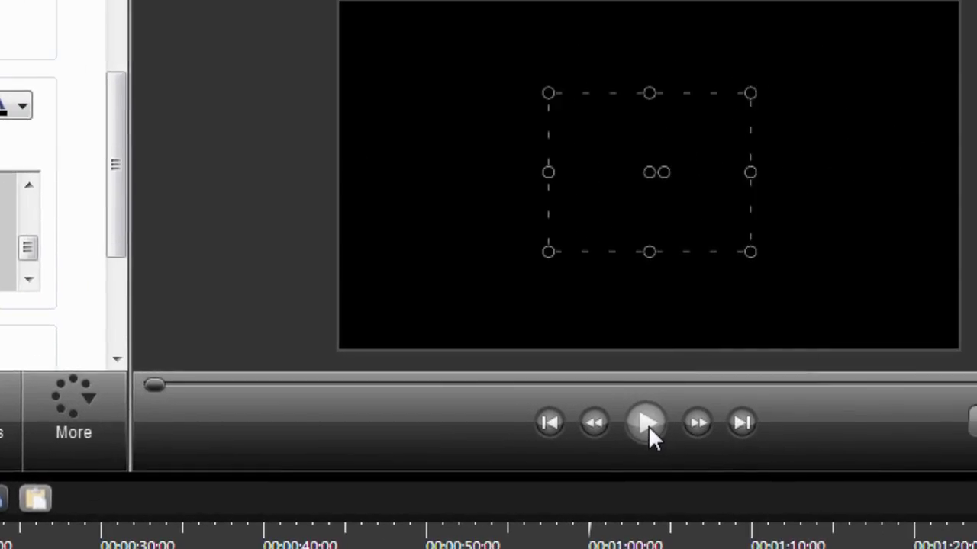
# - Move the text callout's start to about 04;01 and preview the result
pyautogui.click(648, 430)
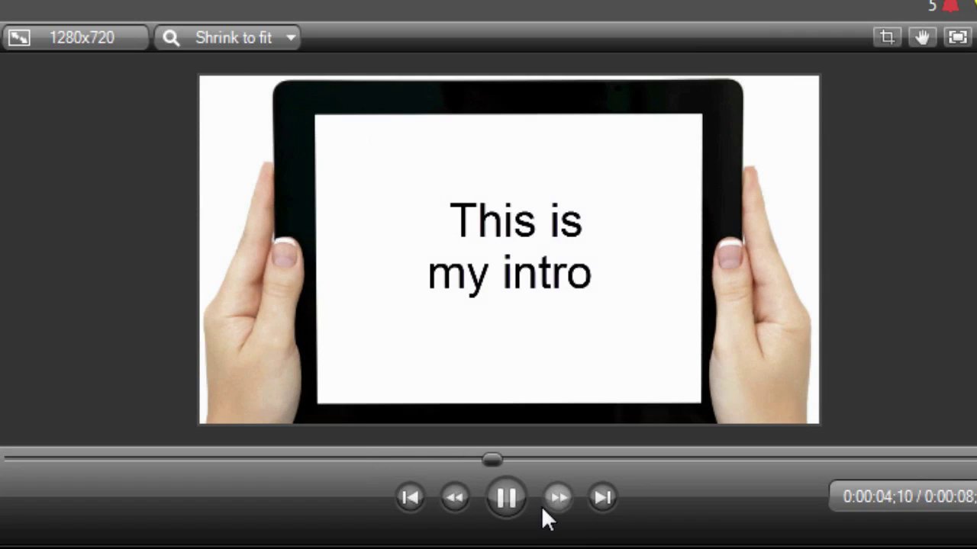
pyautogui.click(505, 497)
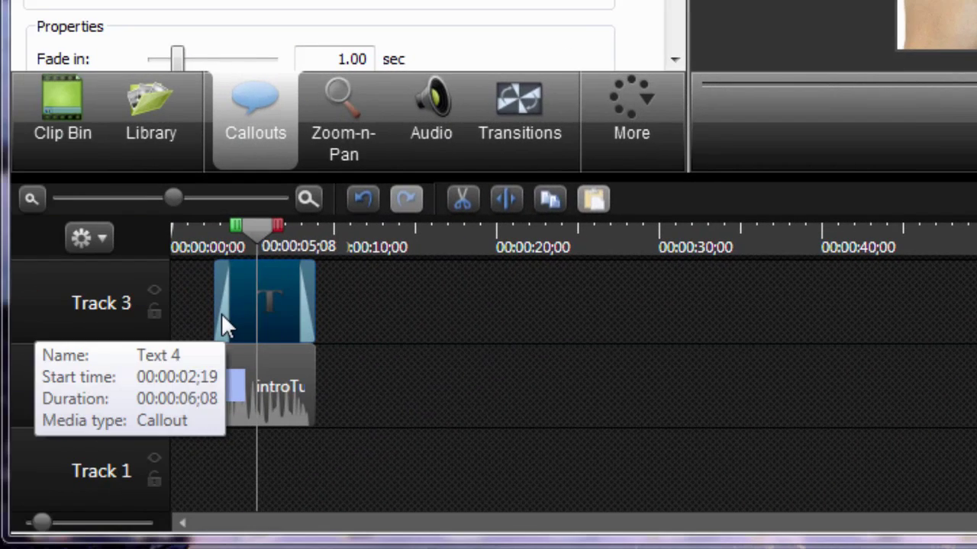
pyautogui.moveTo(222, 316); pyautogui.dragTo(241, 300)
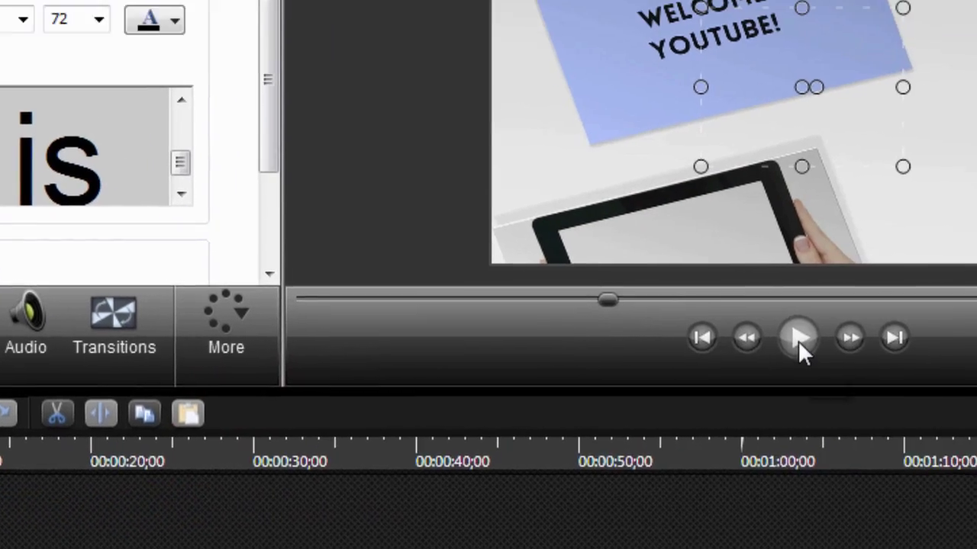
pyautogui.click(798, 340)
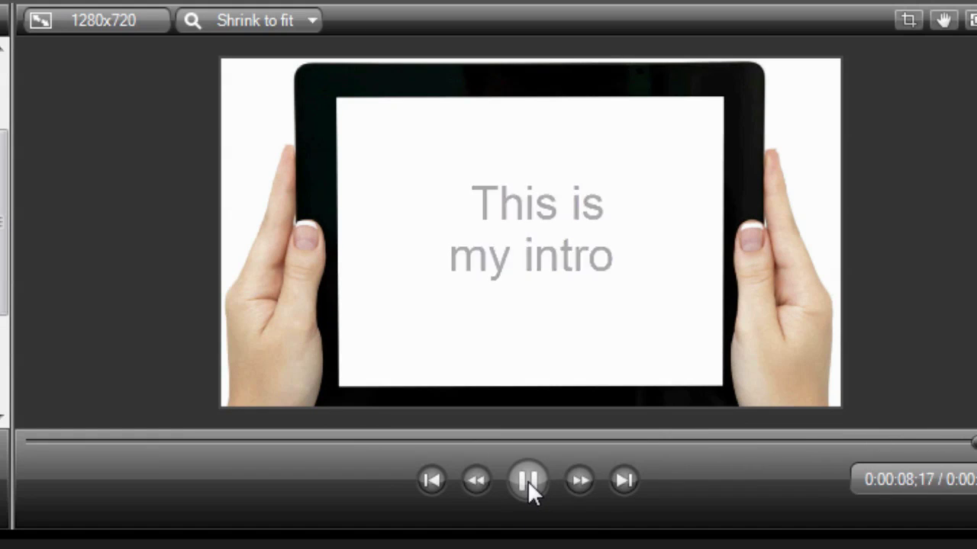
pyautogui.click(527, 481)
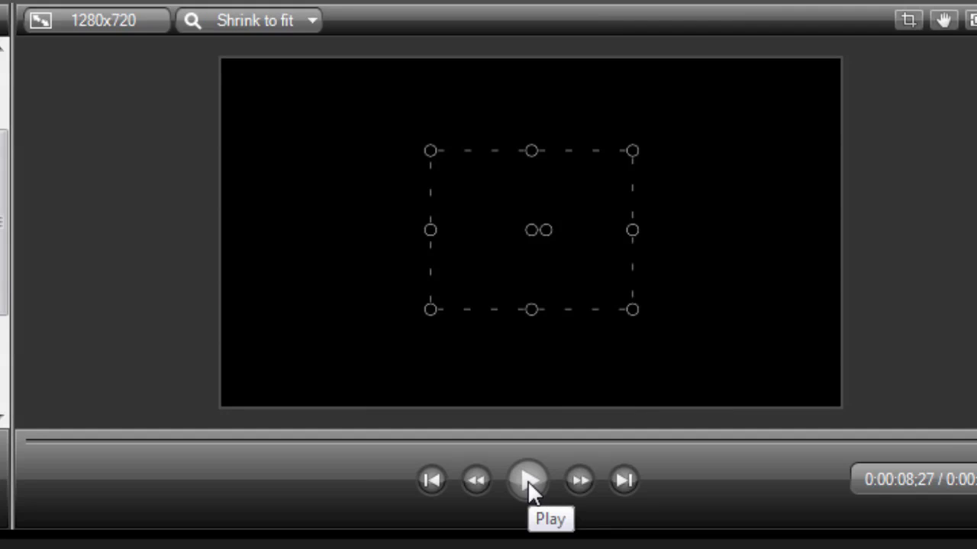